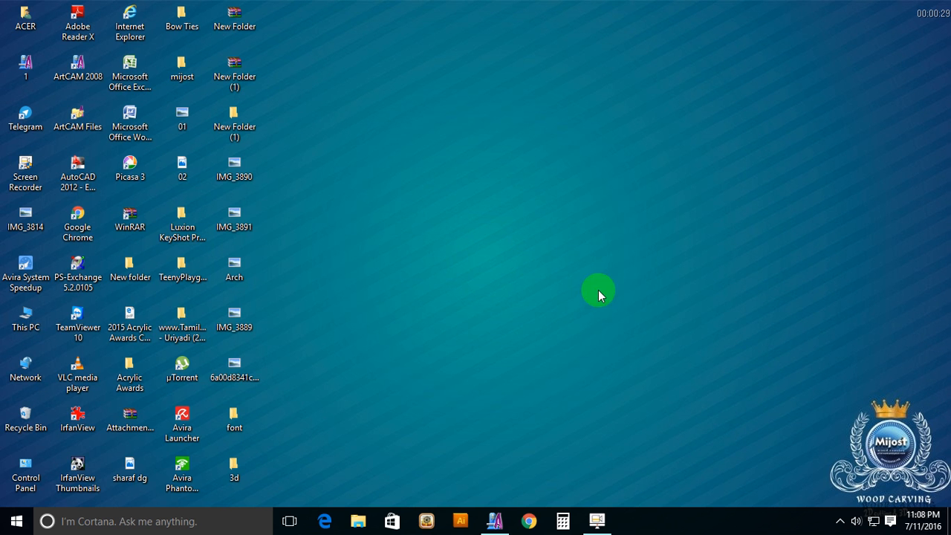
Switch to ArtCAM Pro, create a new 400 x 400 mm model at 3560 x 3560 points and maximize its 2D view.
left_click(496, 524)
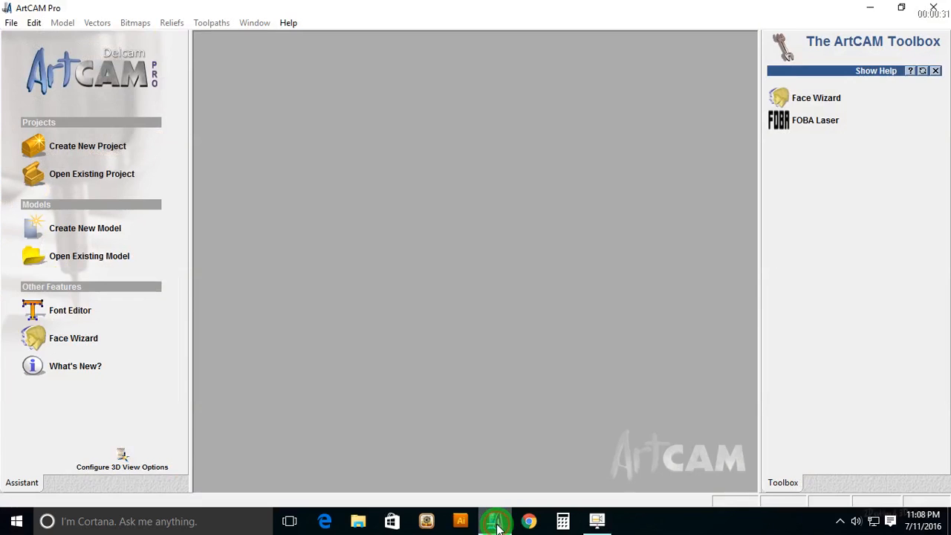
left_click(113, 231)
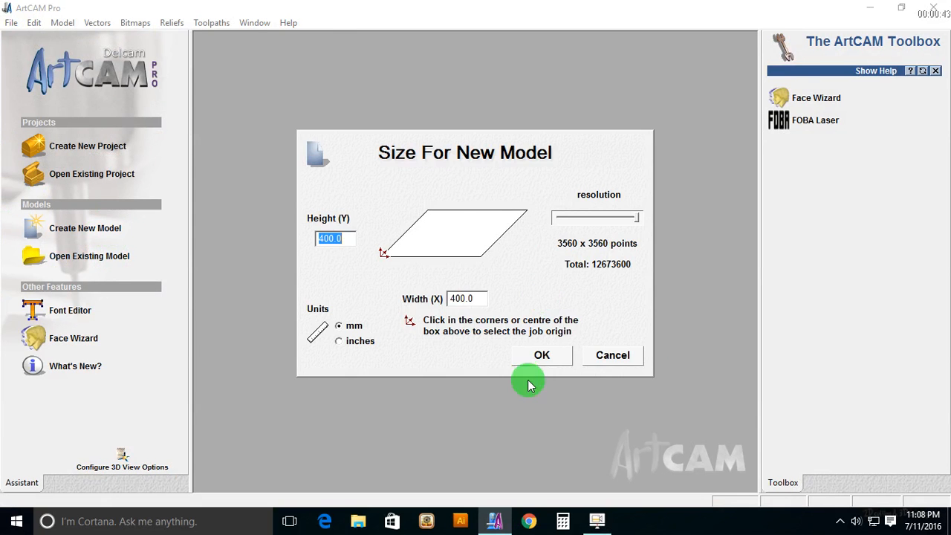
left_click(549, 354)
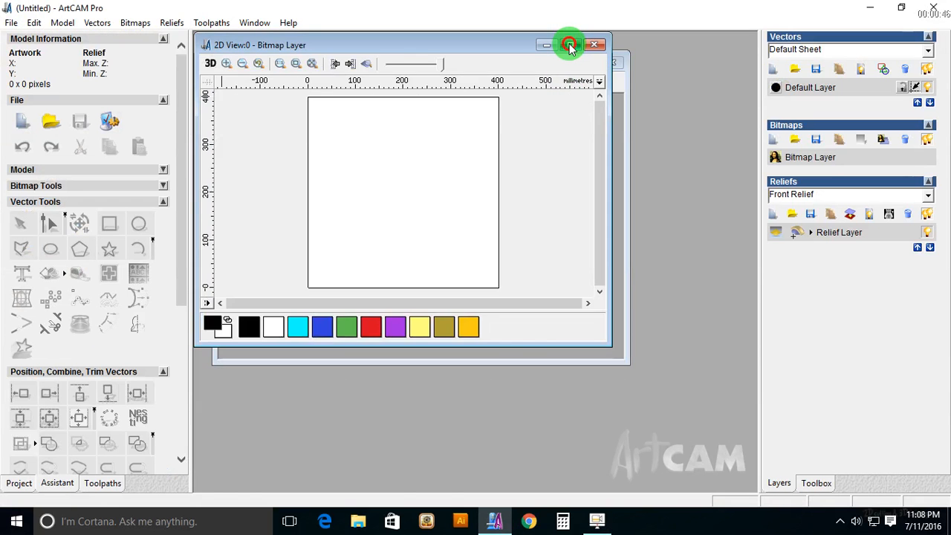
left_click(571, 46)
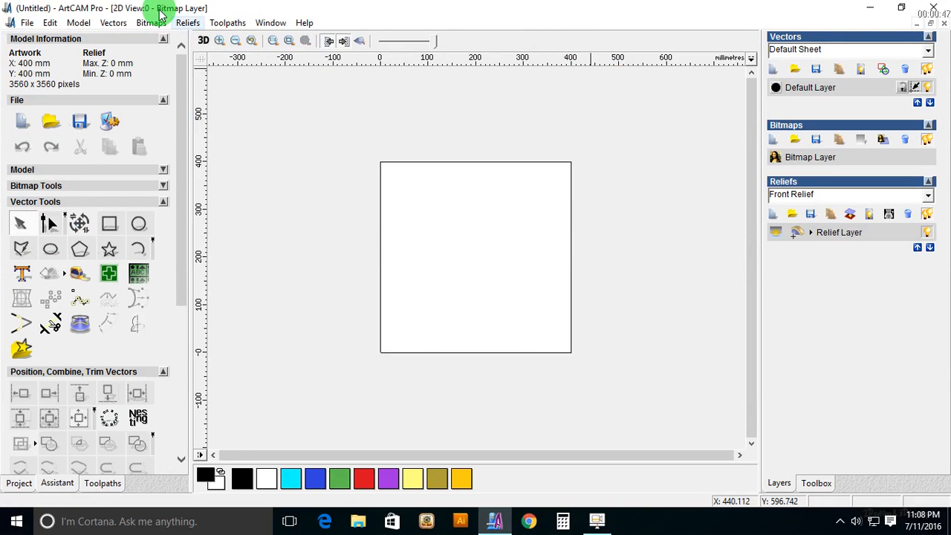
Import the 3D model file 01 from folder 011 as a relief.
left_click(229, 22)
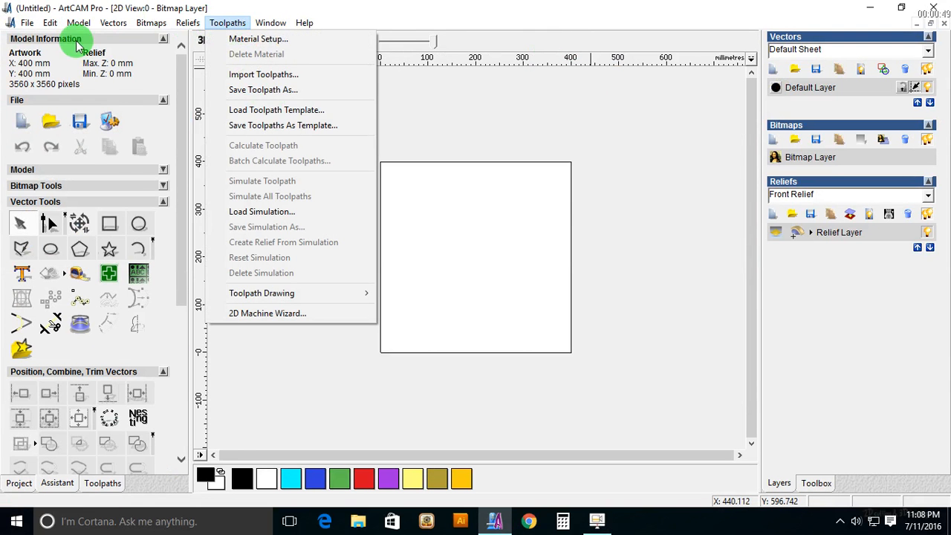
left_click(113, 22)
mouse_move(193, 22)
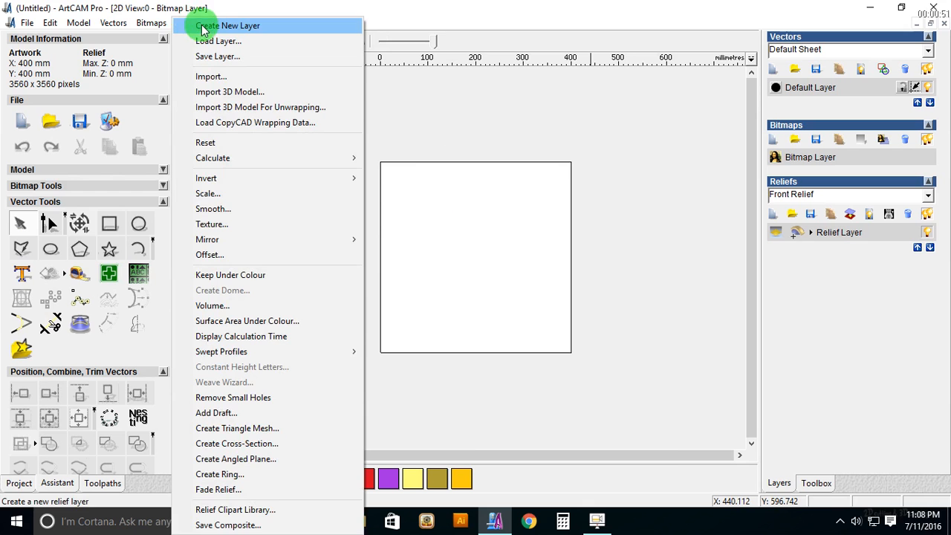
left_click(228, 92)
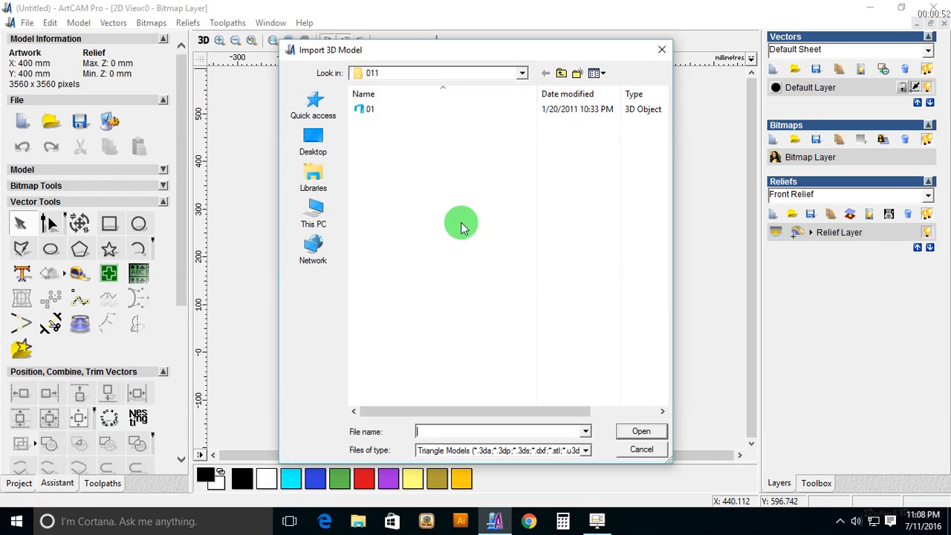
left_click(367, 108)
left_click(657, 438)
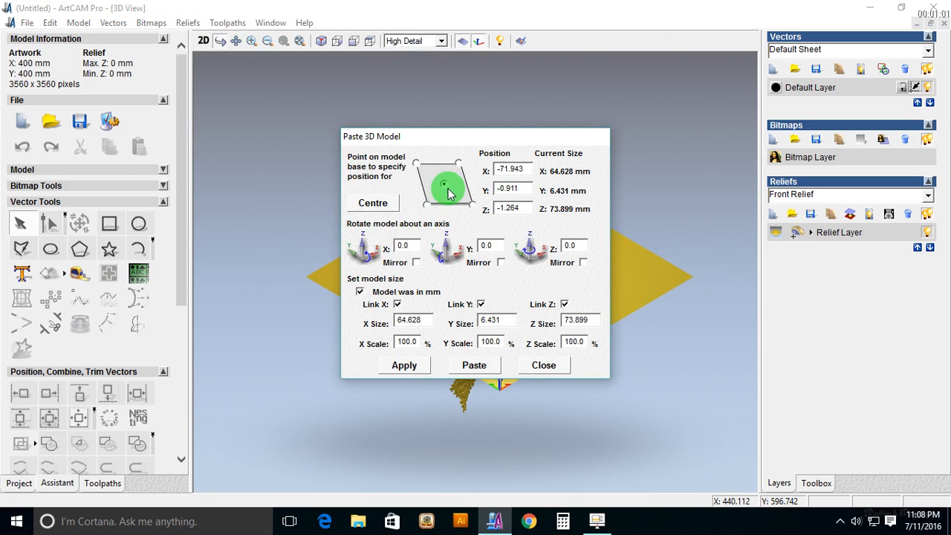
Rotate the imported model 90 degrees about the X axis and centre it on the workpiece.
left_click(373, 202)
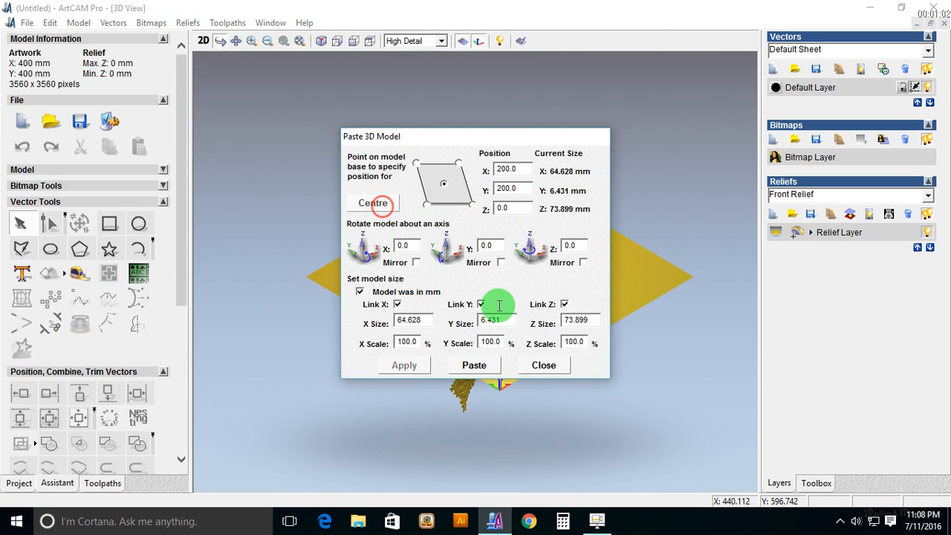
left_click(483, 374)
left_click(407, 248)
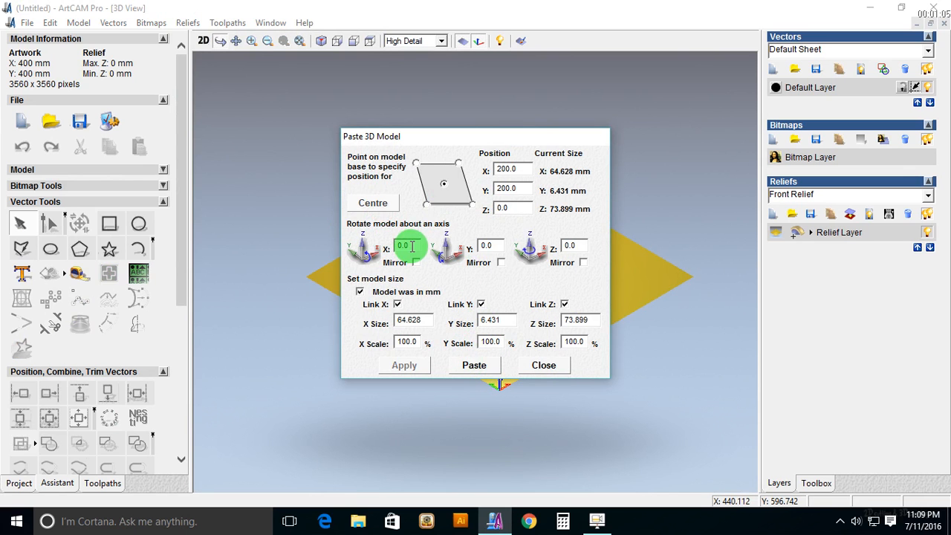
left_click_drag(413, 246, 312, 254)
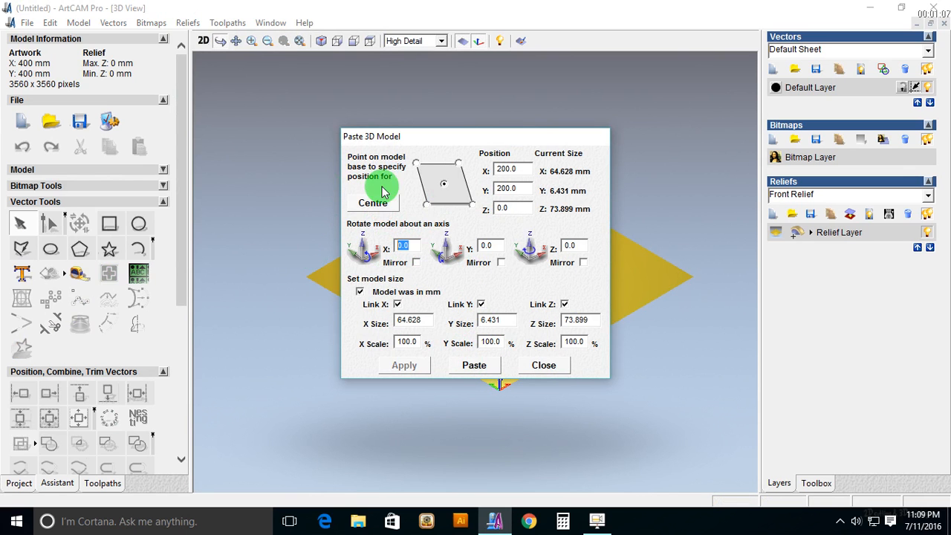
left_click_drag(483, 139, 206, 74)
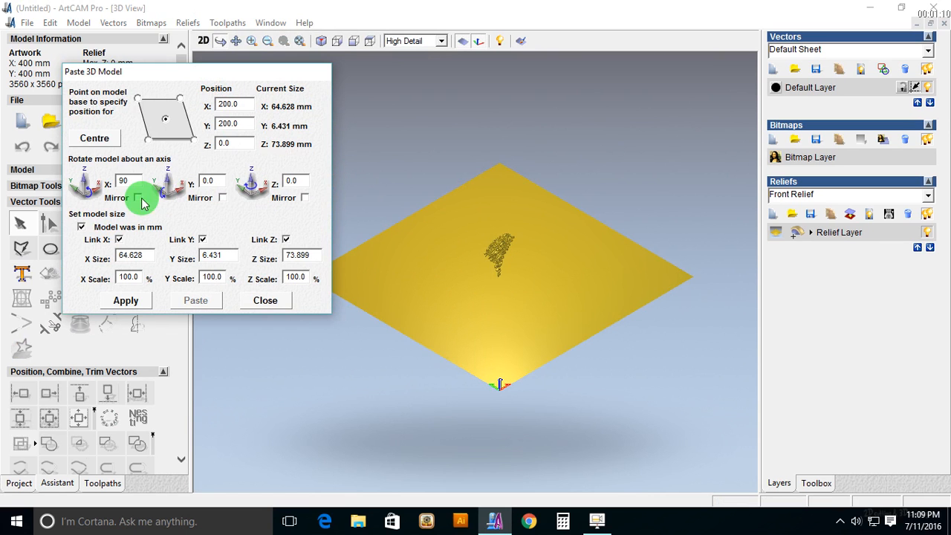
left_click(126, 300)
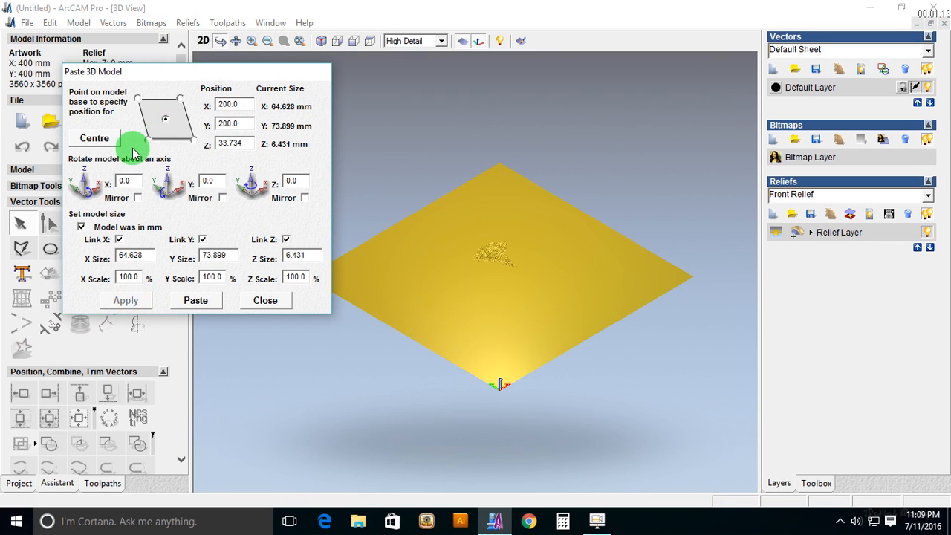
left_click(104, 139)
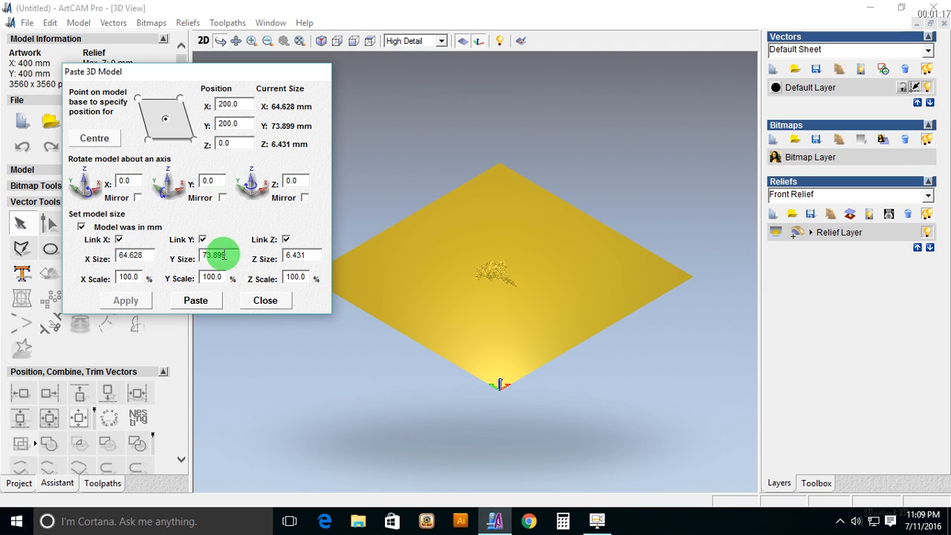
Set the imported model's Y size to 320 mm with linked proportions and centre it again.
left_click_drag(232, 255, 130, 256)
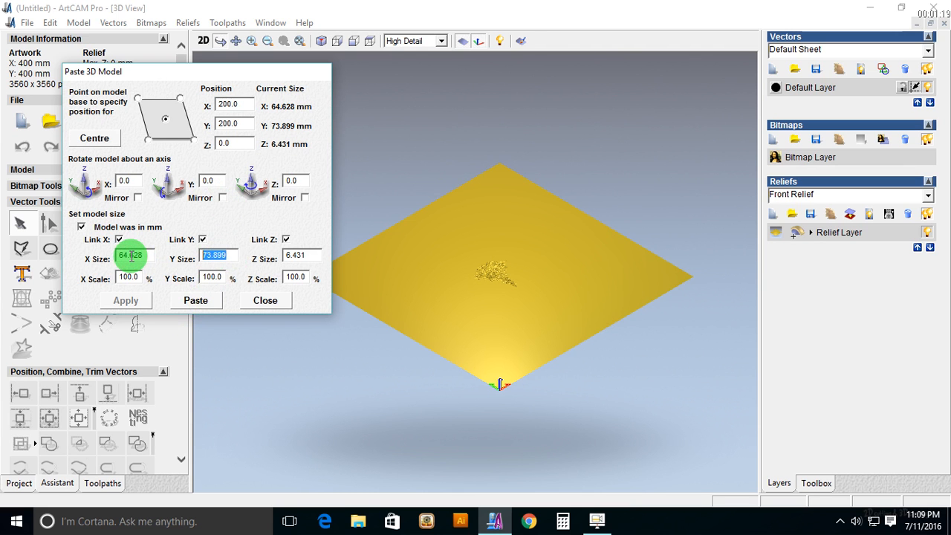
type("320")
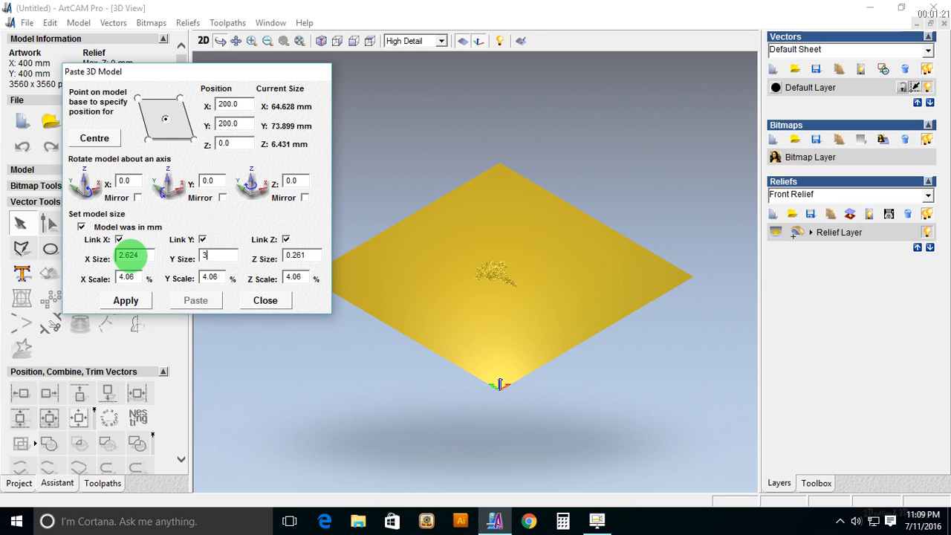
left_click(128, 301)
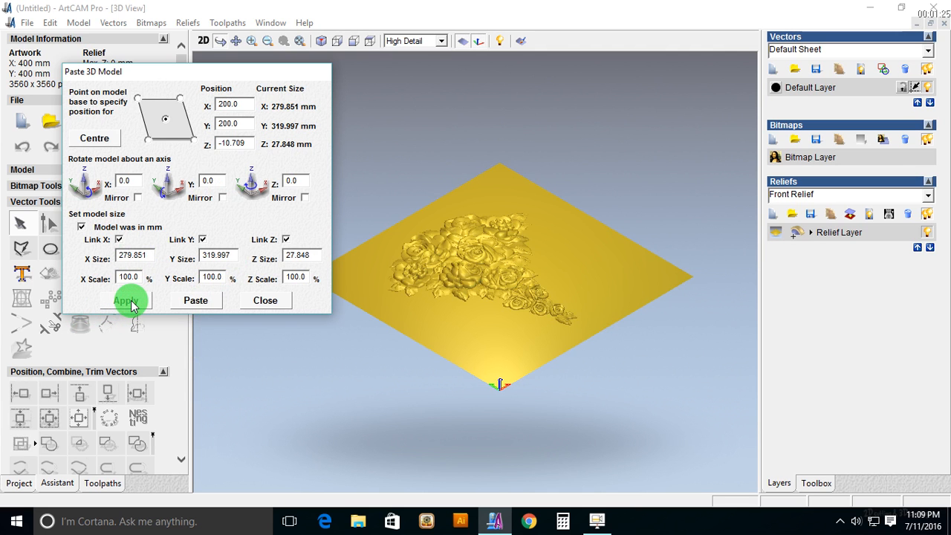
left_click(98, 141)
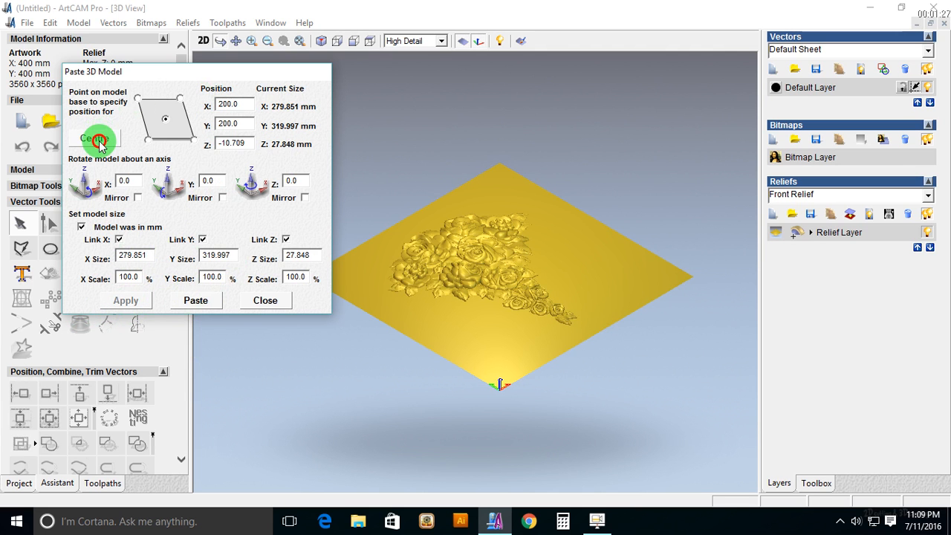
left_click(99, 143)
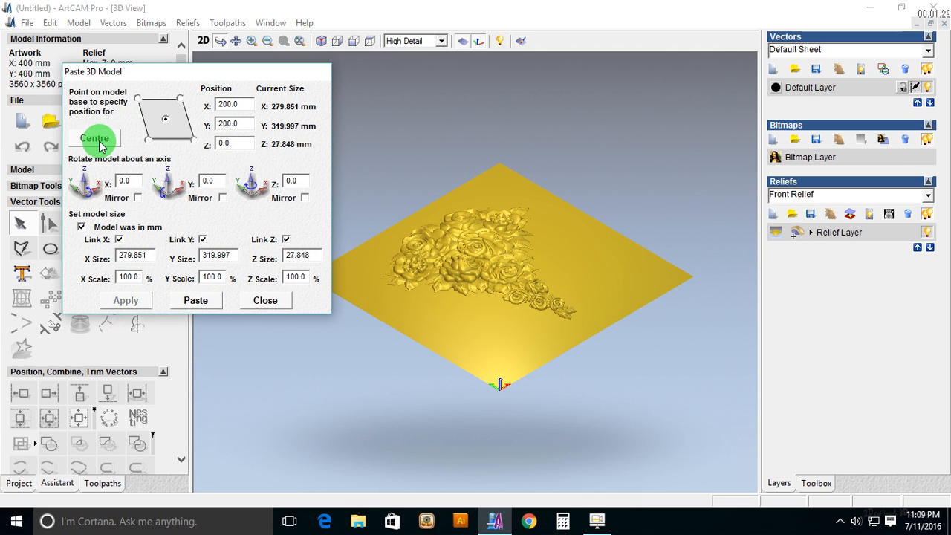
Paste the resized 3D model into the relief layer and finish the paste operation.
left_click(199, 300)
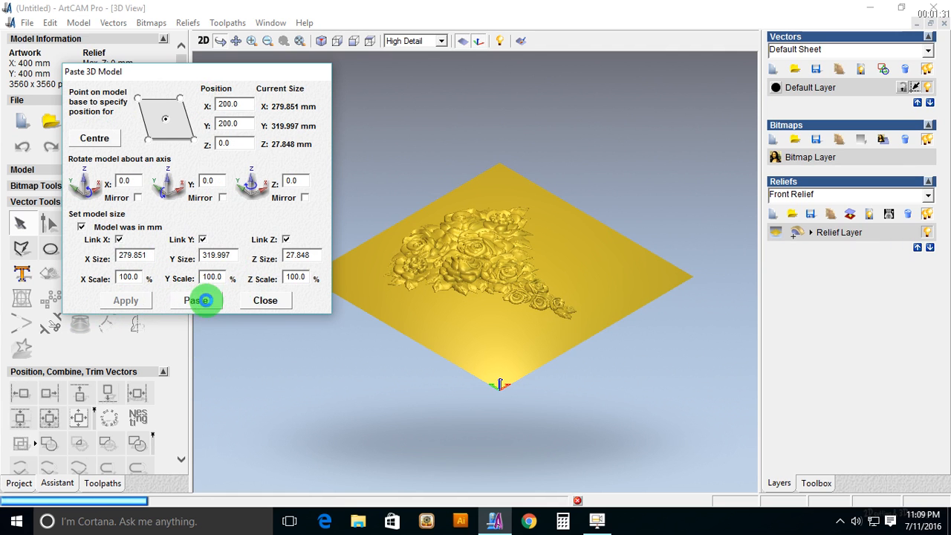
left_click(278, 301)
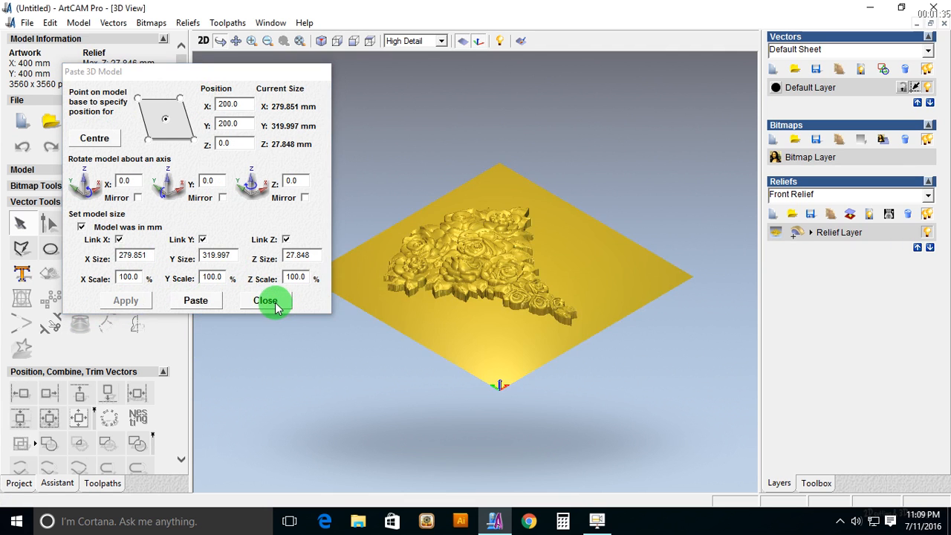
left_click(275, 307)
Examine the pasted flower relief's side walls in 3D and display the relief preview in the 2D view.
scroll(662, 412, "up", 3)
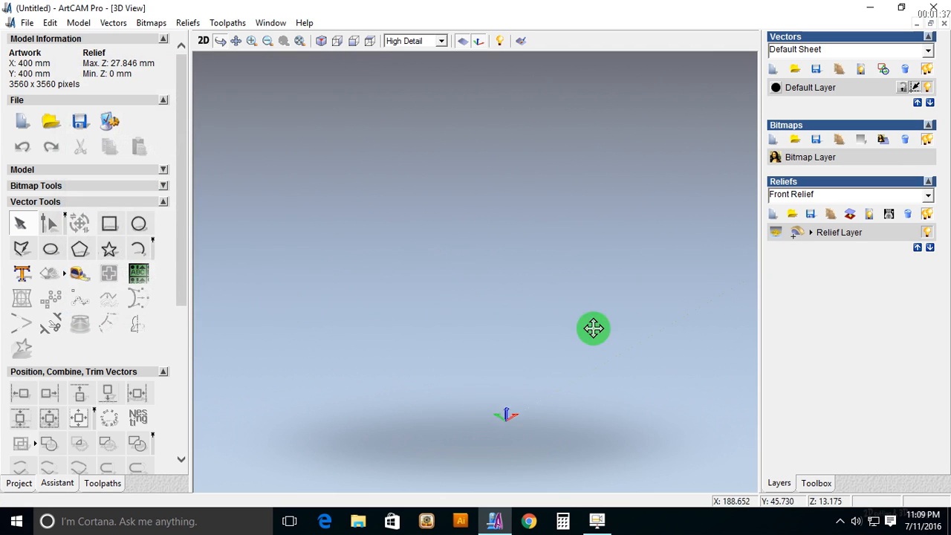
scroll(372, 362, "up", 4)
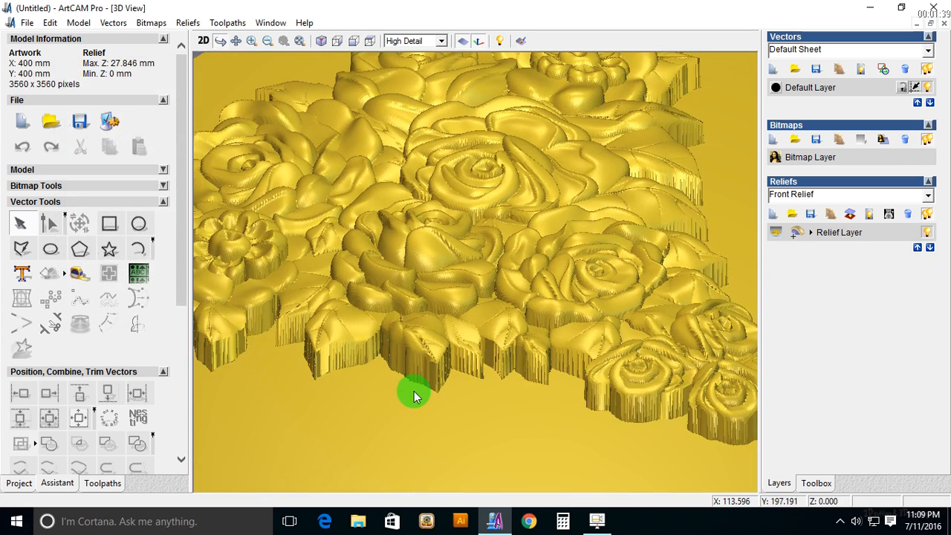
left_click_drag(422, 361, 377, 415)
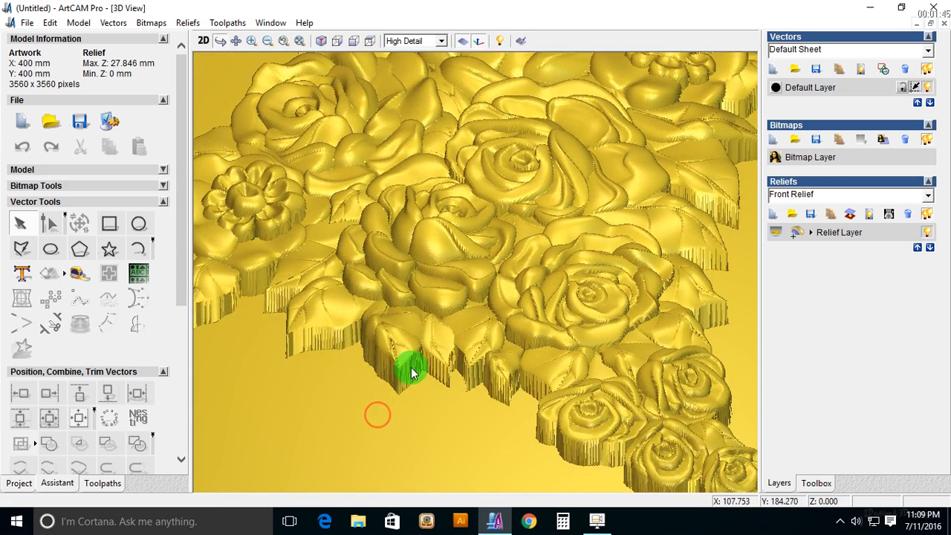
scroll(401, 373, "down", 5)
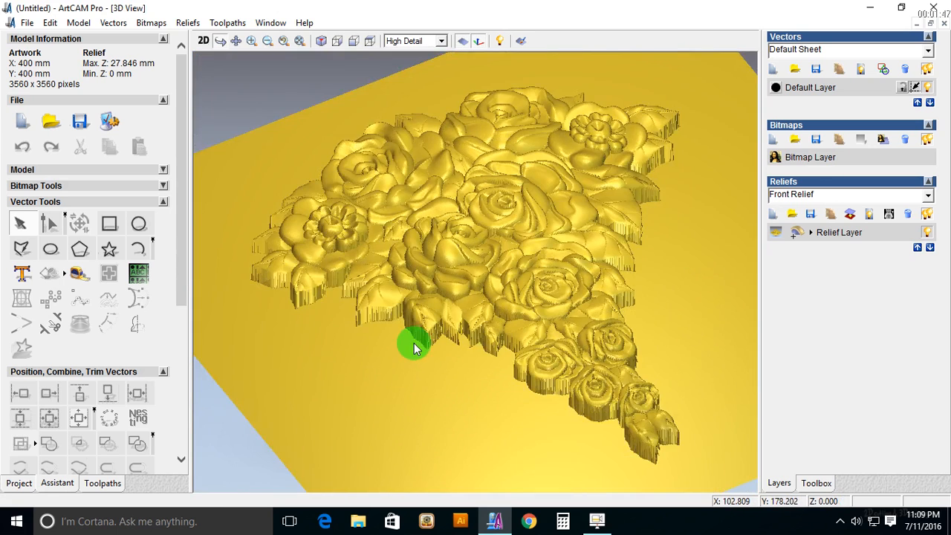
left_click_drag(414, 339, 493, 249)
left_click_drag(381, 356, 314, 484)
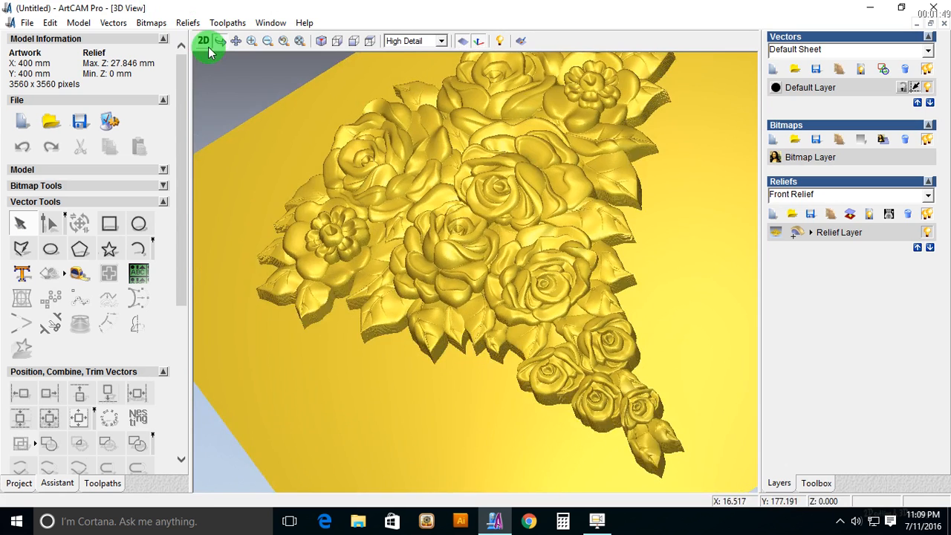
left_click(203, 40)
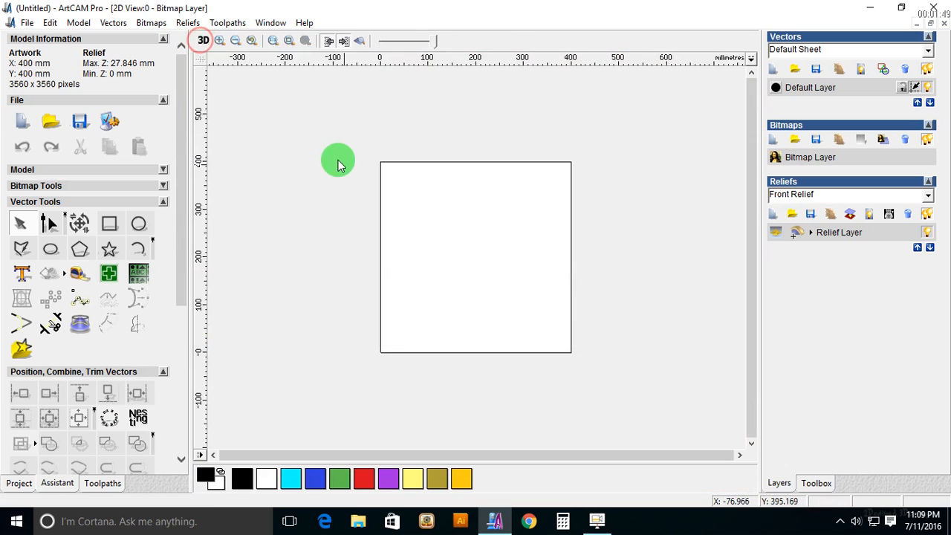
left_click(360, 40)
left_click(108, 223)
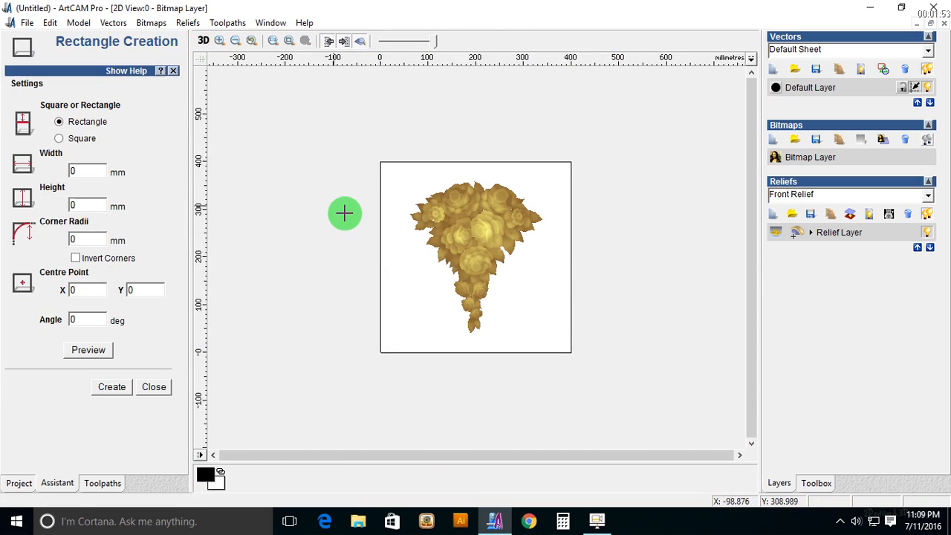
left_click_drag(388, 154, 558, 349)
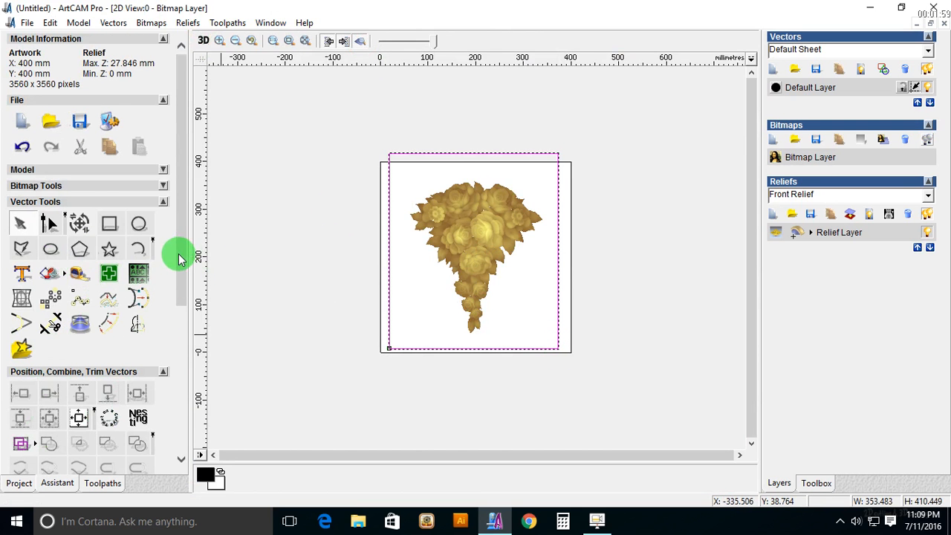
left_click_drag(179, 254, 171, 393)
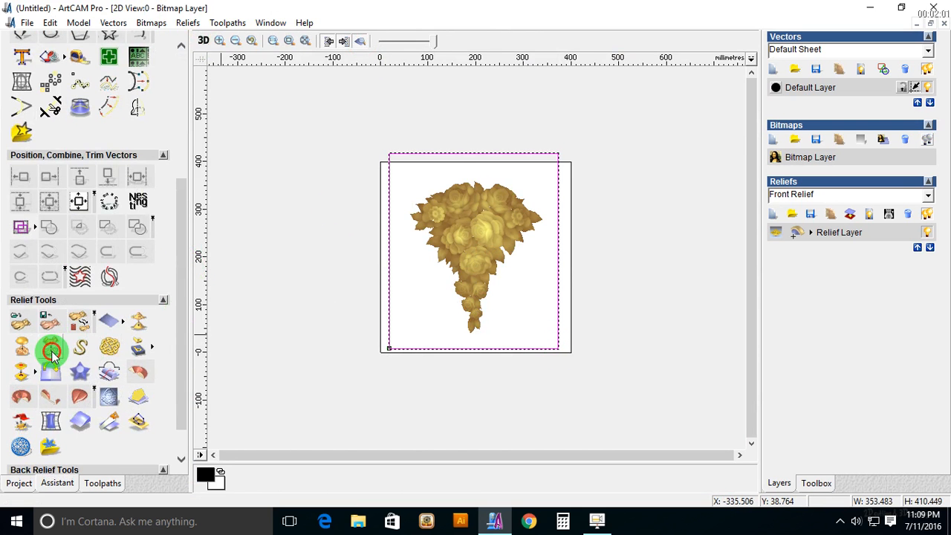
left_click(51, 347)
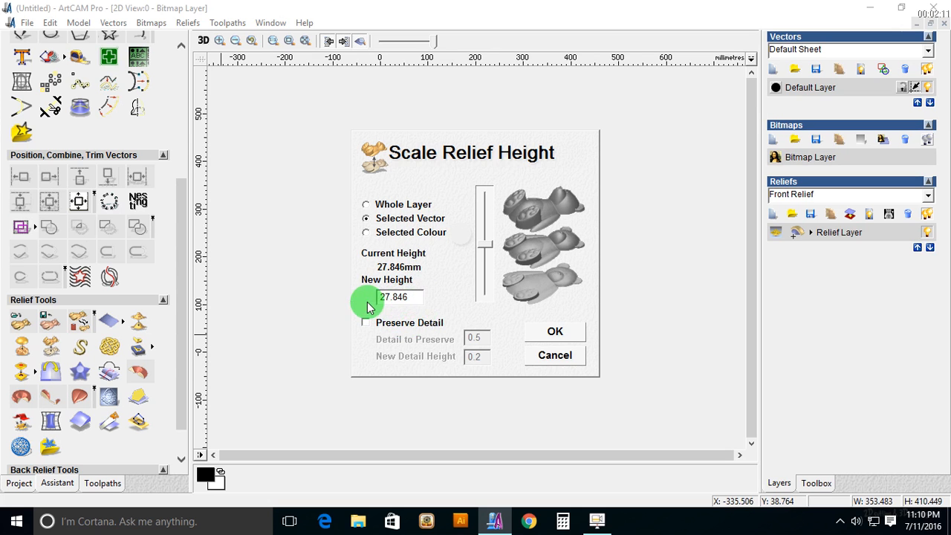
left_click(557, 354)
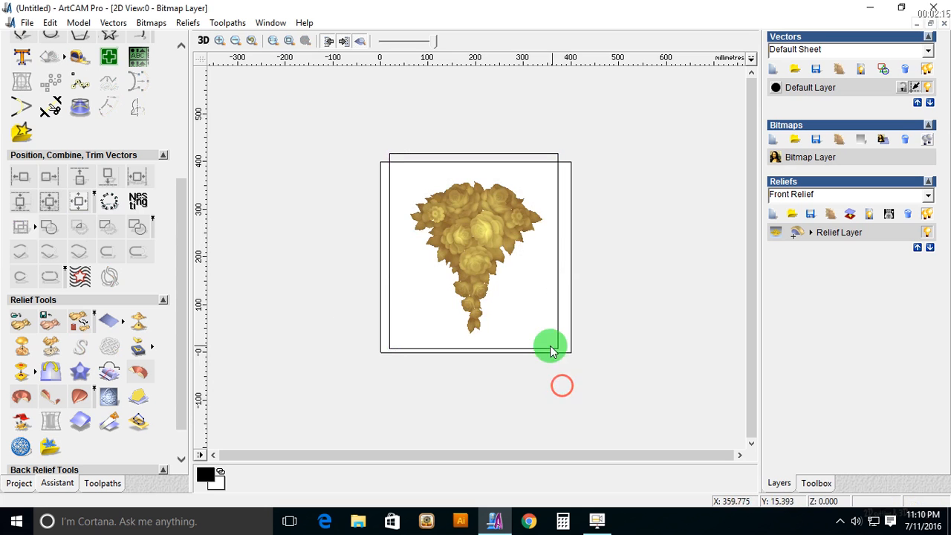
left_click(557, 341)
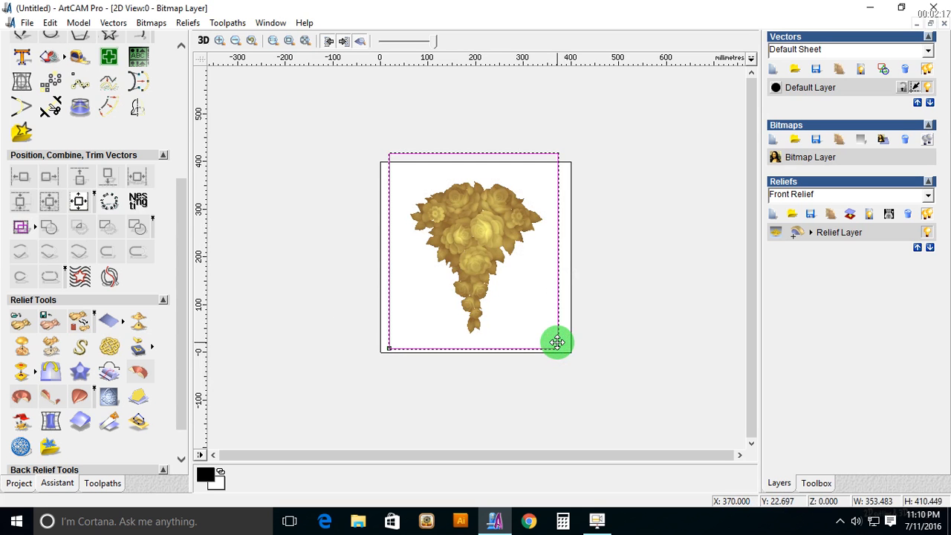
key("Delete")
Open the tool for slicing the visible relief, with the composite relief as its source.
scroll(555, 271, "up", 2)
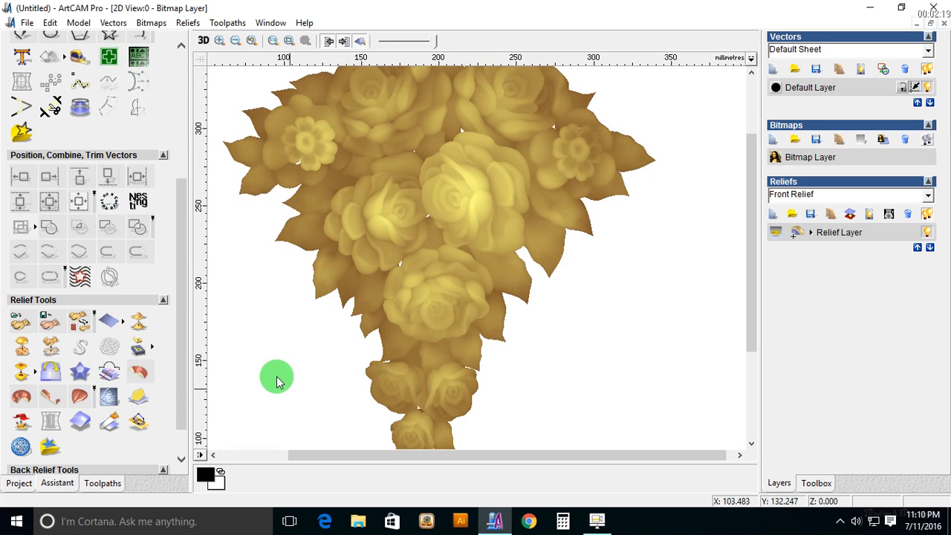
left_click_drag(185, 302, 182, 318)
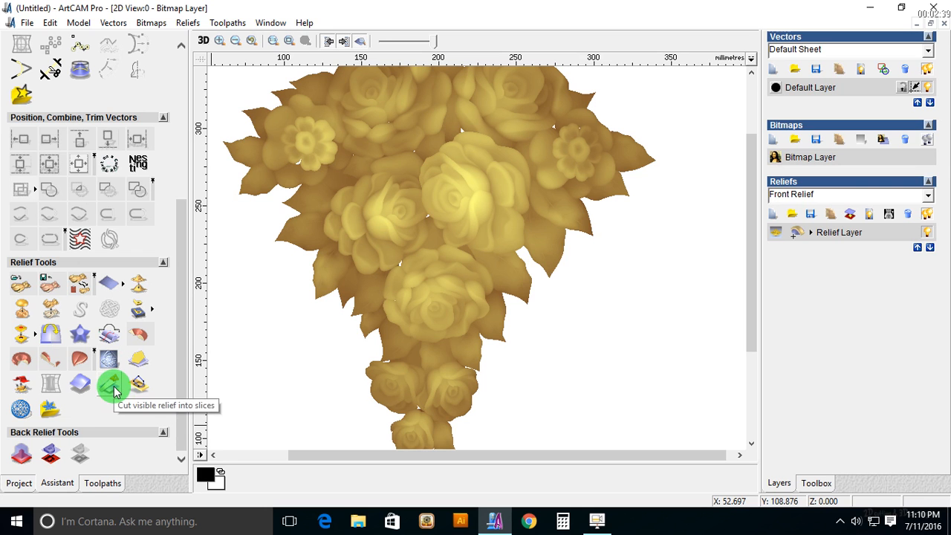
left_click(111, 385)
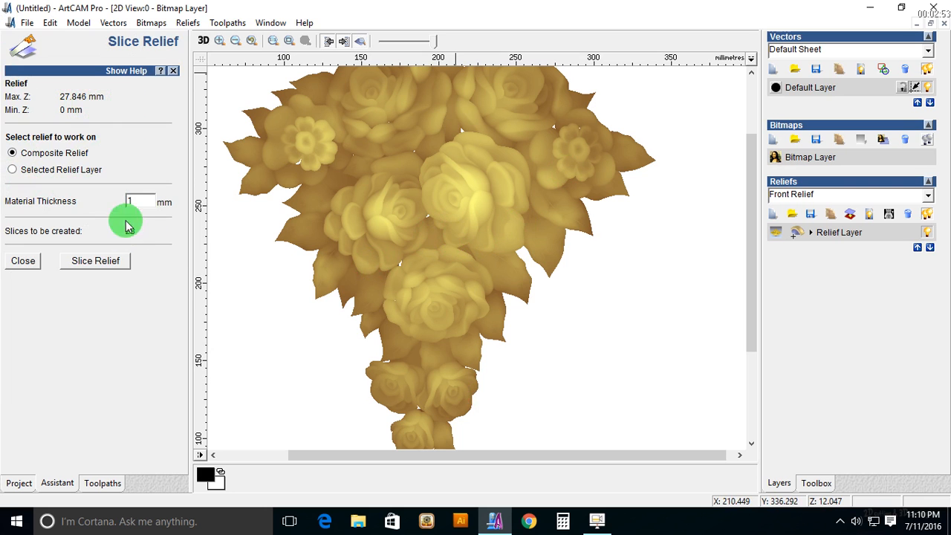
left_click_drag(138, 202, 85, 207)
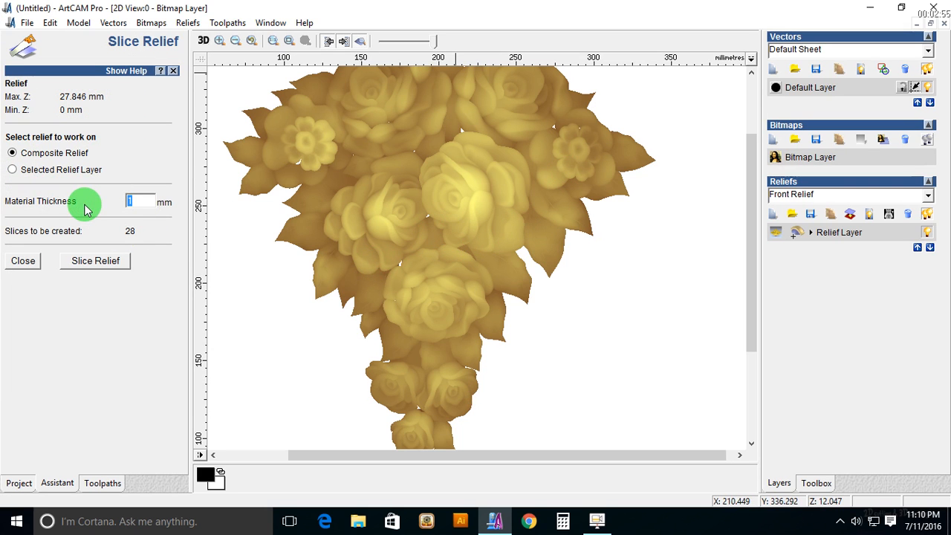
Examine the relief's Z heights at the leaf tips, outer edges and highest rose to judge a suitable slice thickness.
scroll(408, 128, "down", 1)
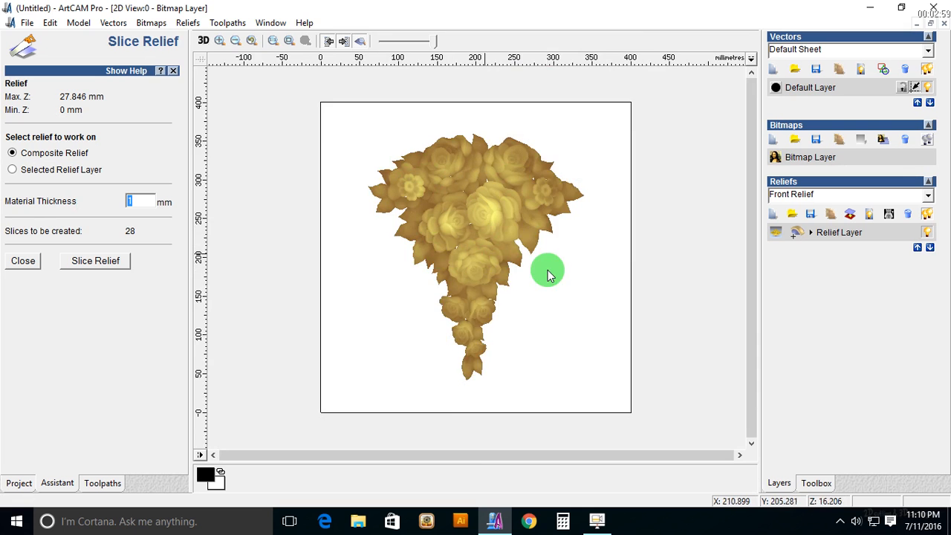
scroll(547, 275, "up", 1)
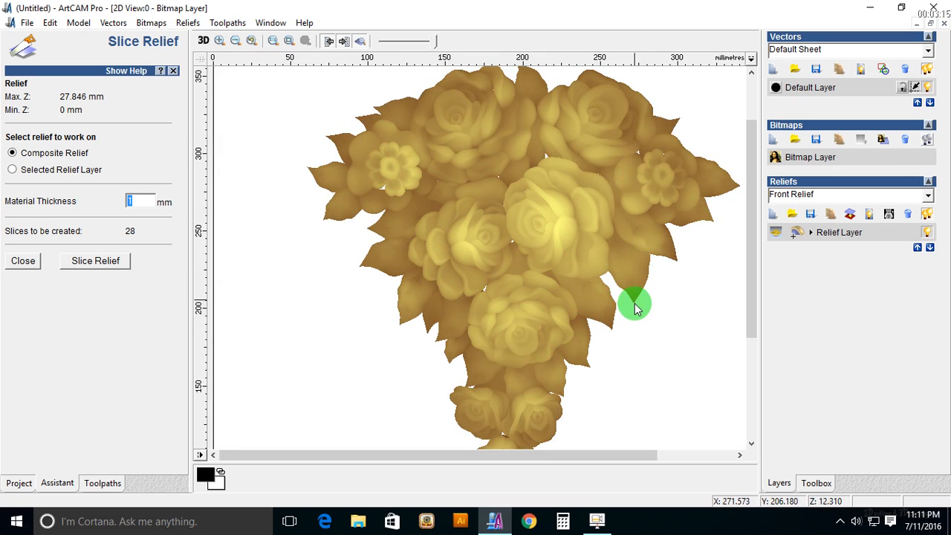
scroll(633, 341, "down", 1)
scroll(568, 309, "up", 1)
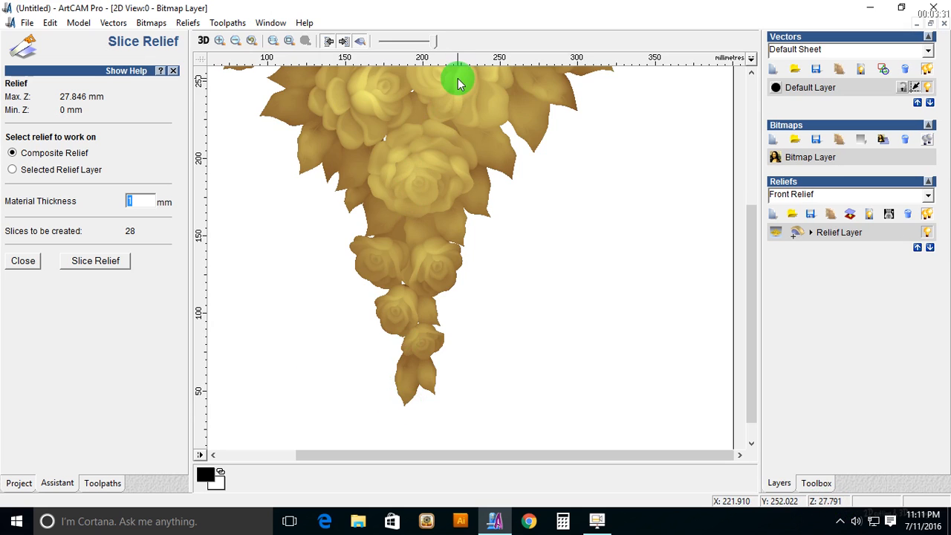
scroll(458, 135, "down", 1)
scroll(466, 201, "up", 2)
scroll(521, 352, "down", 1)
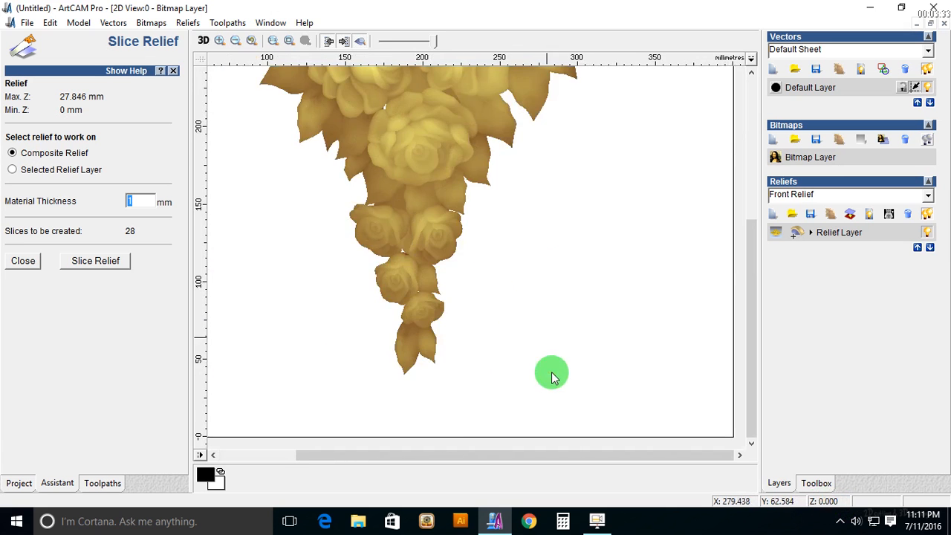
scroll(486, 181, "up", 1)
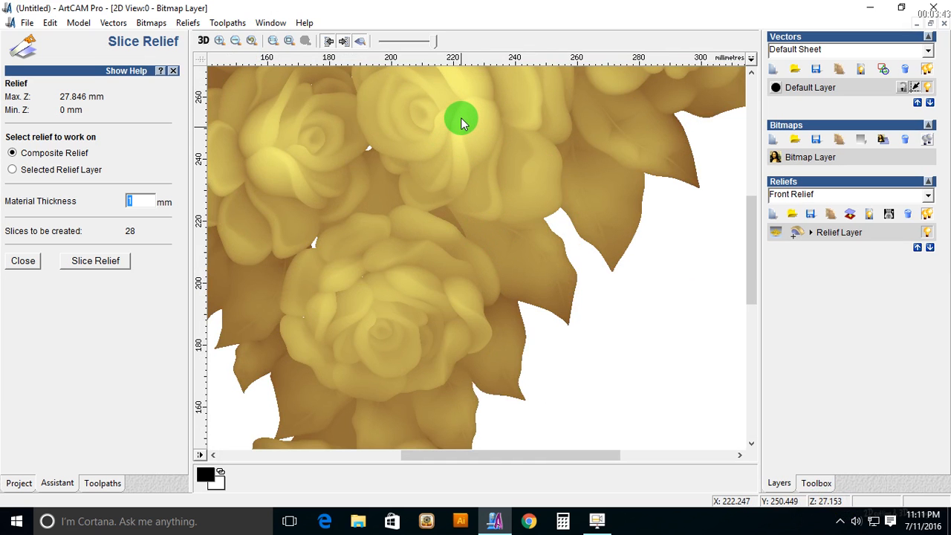
scroll(461, 123, "down", 2)
scroll(465, 259, "down", 1)
scroll(465, 335, "up", 2)
scroll(469, 373, "up", 2)
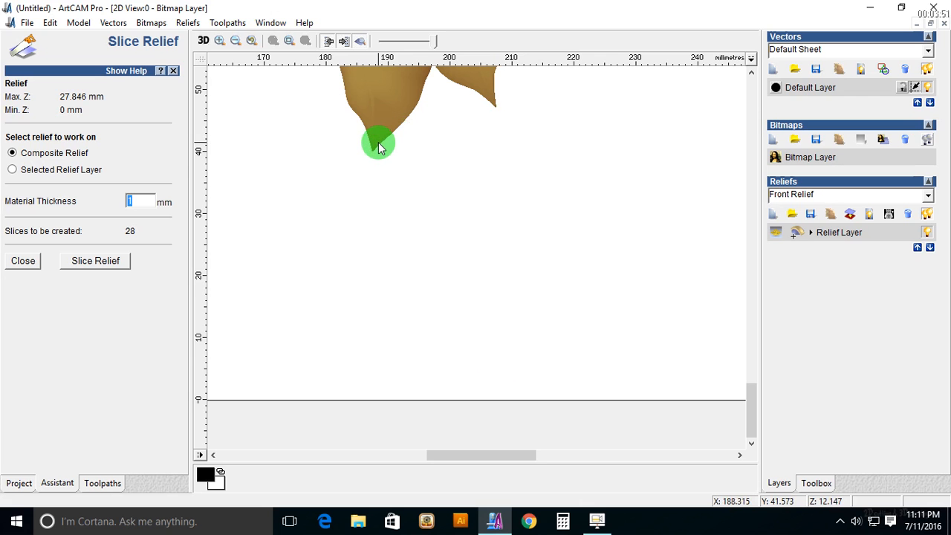
scroll(378, 145, "down", 3)
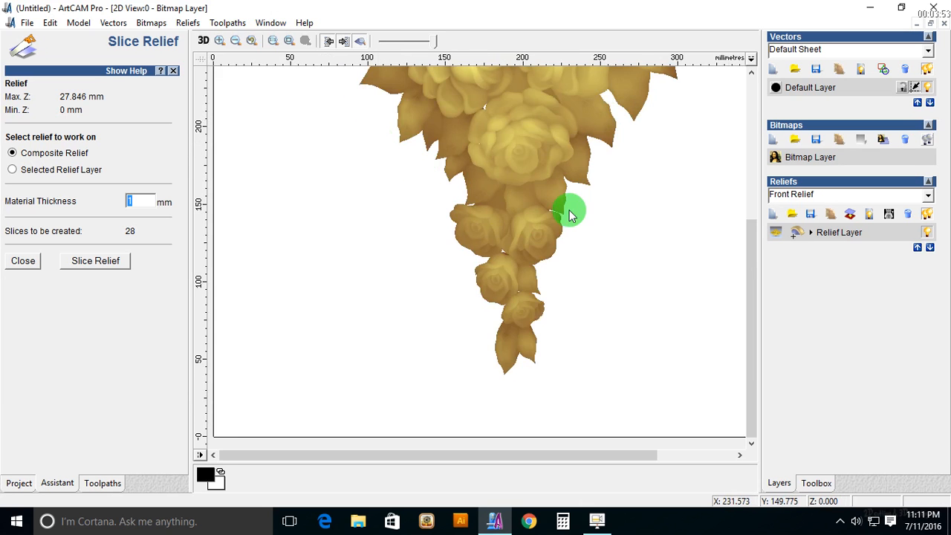
scroll(569, 208, "up", 2)
scroll(403, 272, "down", 2)
scroll(388, 268, "up", 2)
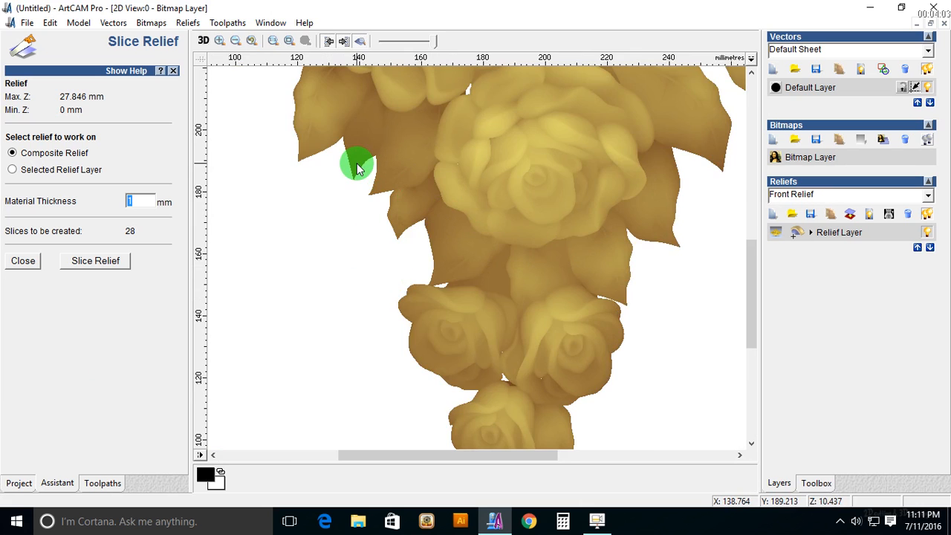
scroll(356, 165, "down", 2)
scroll(382, 121, "up", 2)
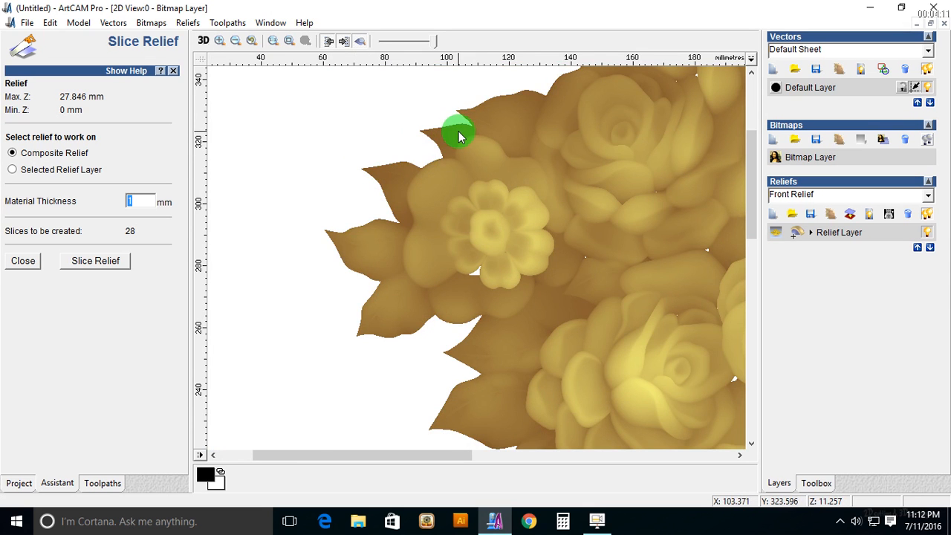
scroll(456, 133, "down", 2)
scroll(505, 254, "up", 2)
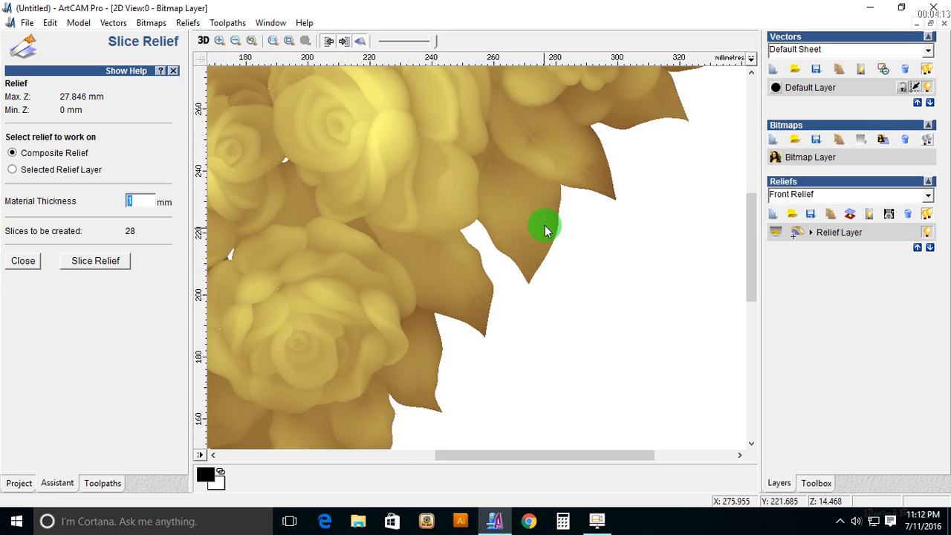
scroll(525, 284, "down", 1)
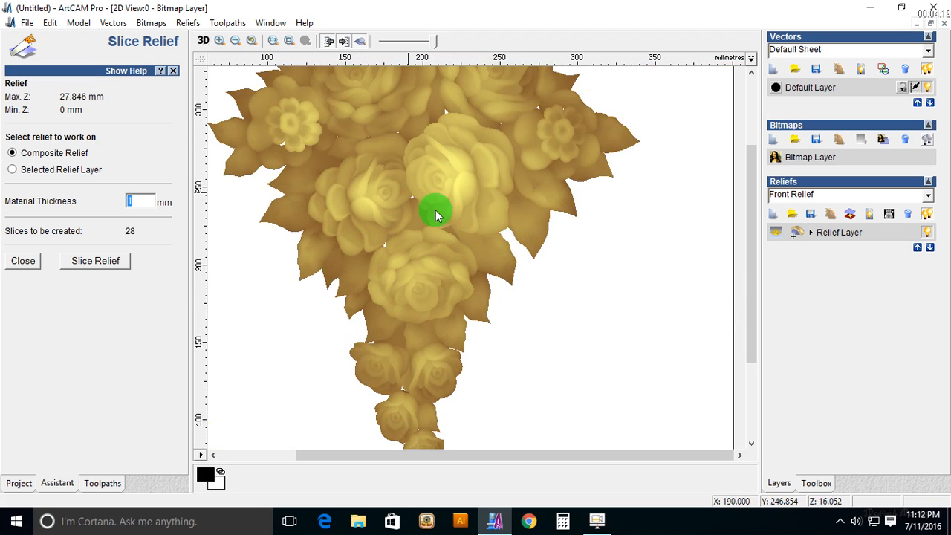
Slice the composite relief with a material thickness of 9 mm and close the slicing tool.
left_click(144, 202)
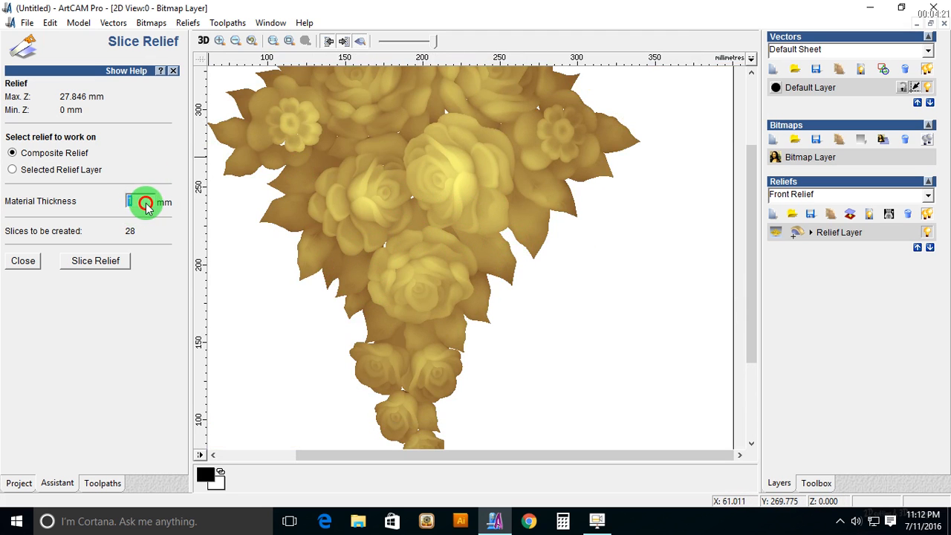
left_click_drag(147, 206, 101, 205)
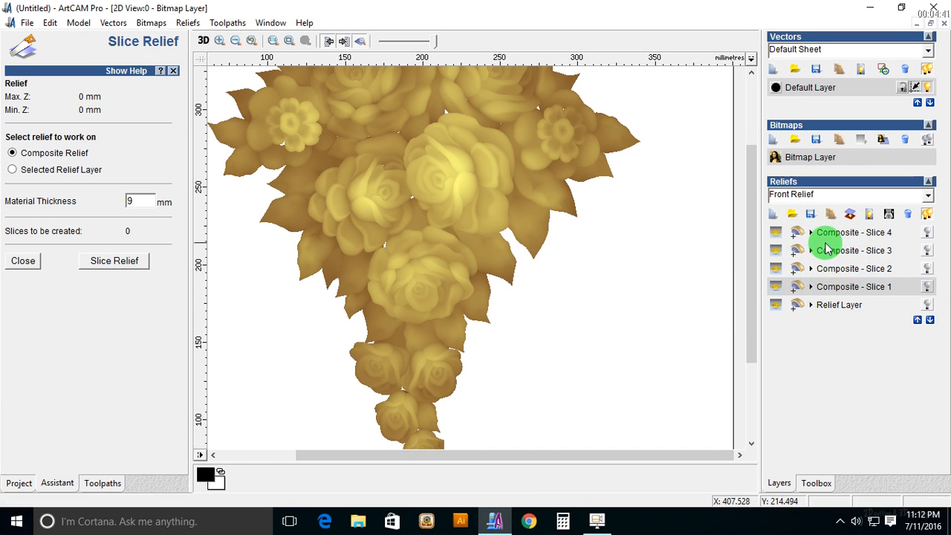
left_click(22, 261)
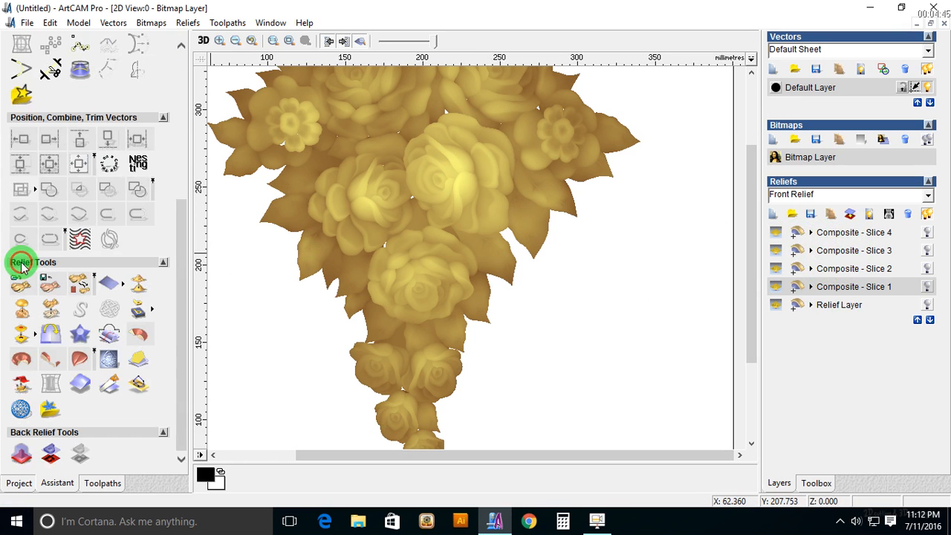
Show the original Relief Layer in the 3D view and inspect its side walls from a low angle.
left_click(203, 41)
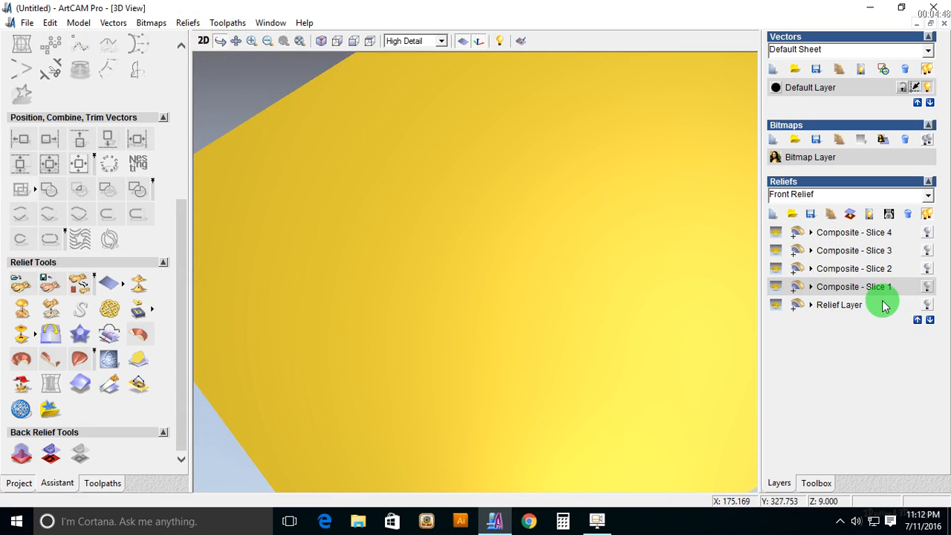
left_click(874, 305)
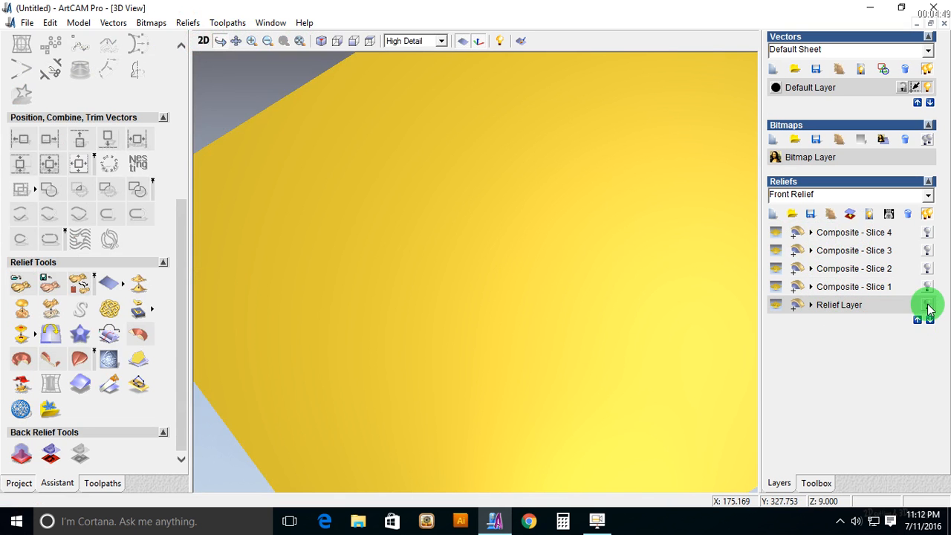
left_click(927, 305)
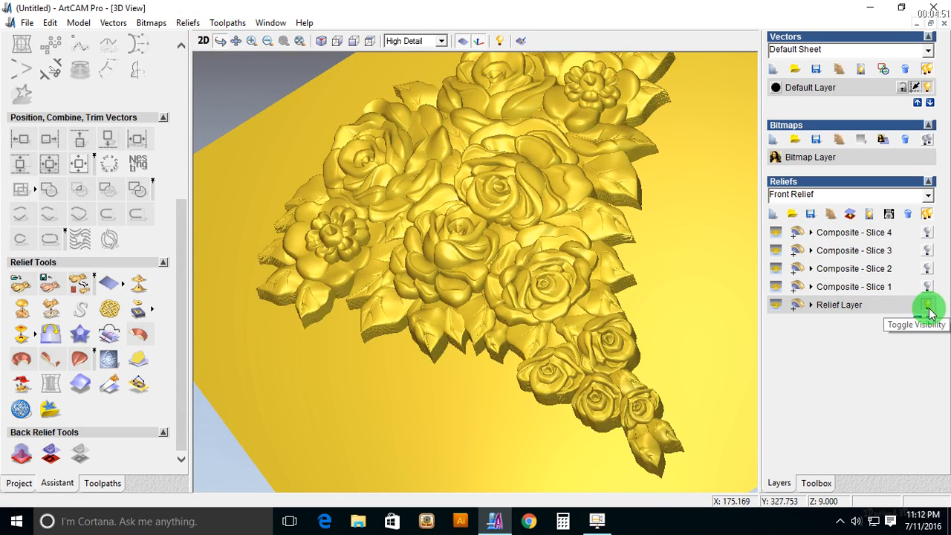
left_click_drag(562, 293, 689, 244)
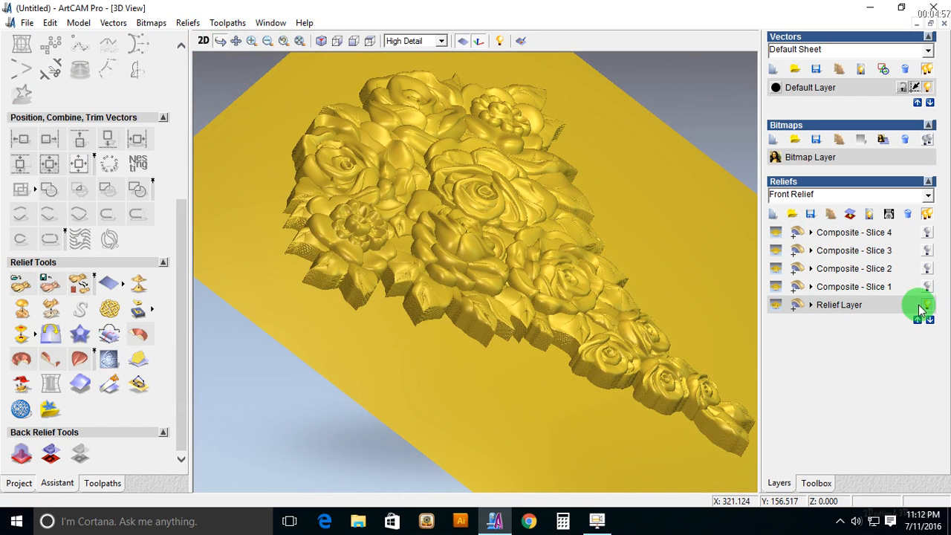
Make Composite - Slice 1 visible and hide the original Relief Layer in the 3D view.
left_click(892, 287)
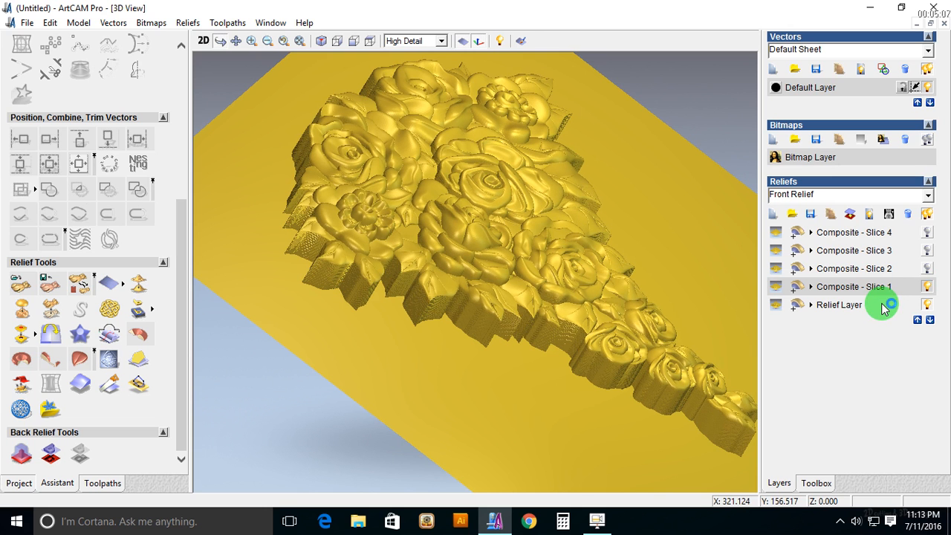
left_click(839, 306)
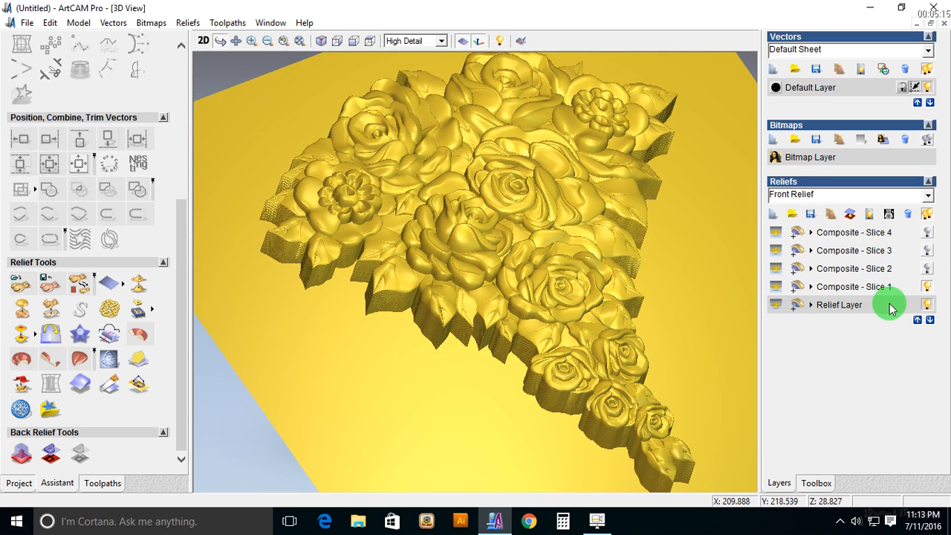
left_click(925, 303)
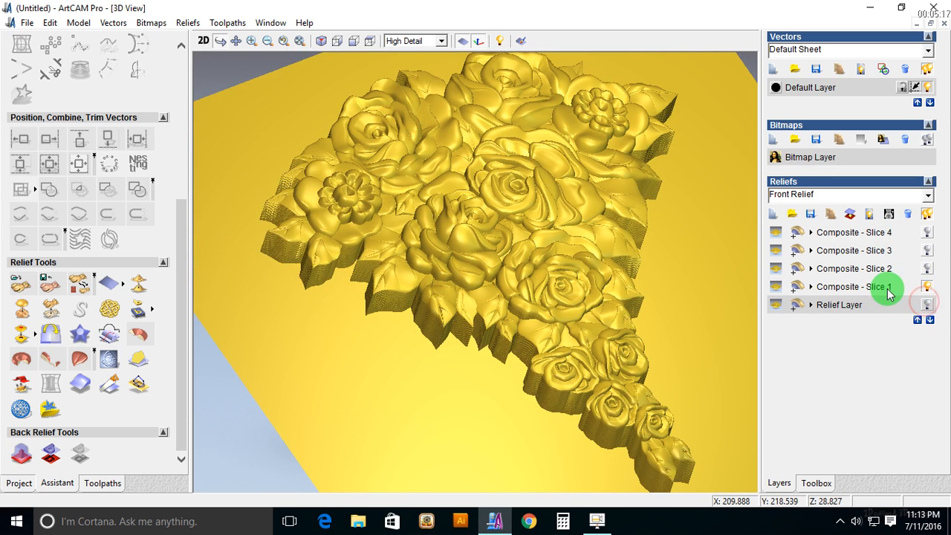
left_click(887, 289)
left_click_drag(628, 297, 467, 323)
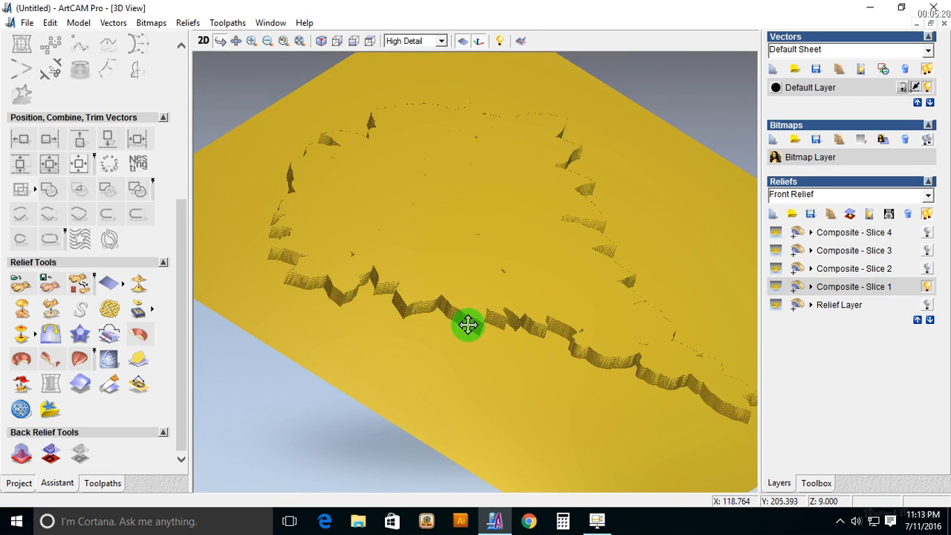
Hide the zero plane in the 3D view and inspect Composite - Slice 1 from several angles.
left_click(463, 40)
left_click_drag(441, 331, 468, 248)
left_click_drag(531, 346, 413, 281)
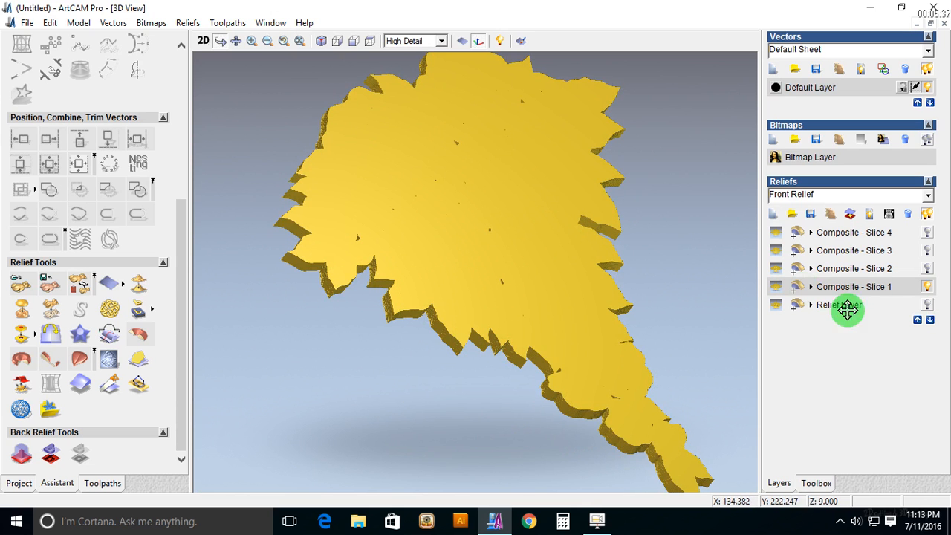
left_click_drag(568, 281, 534, 346)
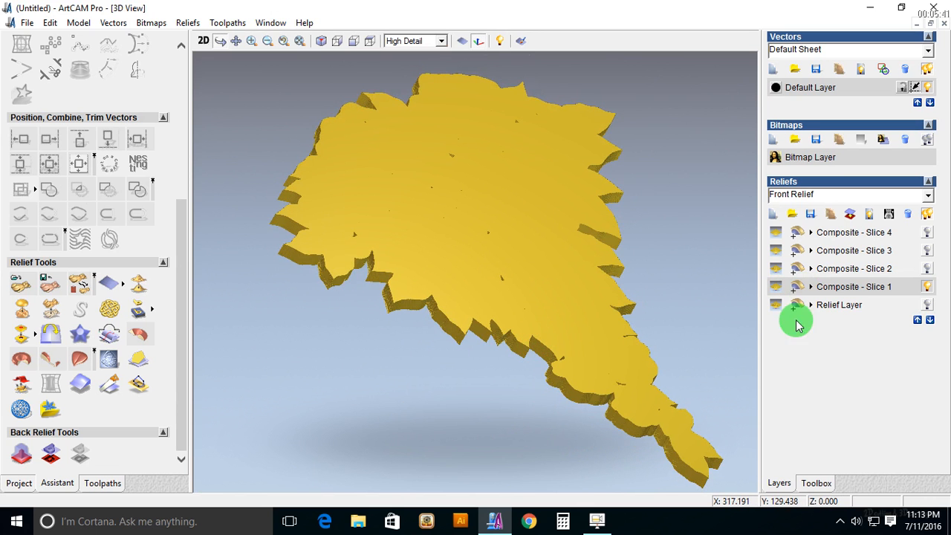
Show Composite - Slice 2 in place of Slice 1 and inspect it from several angles.
left_click(887, 270)
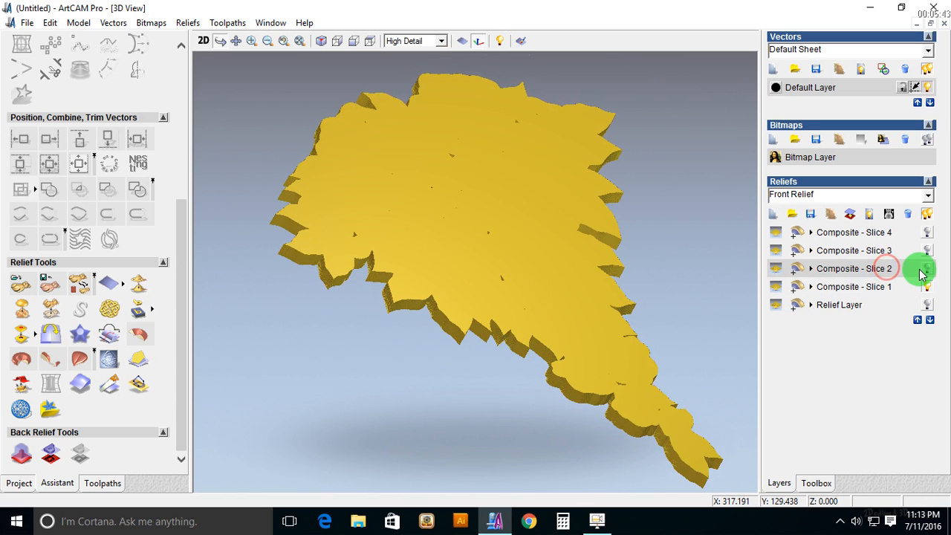
left_click(926, 268)
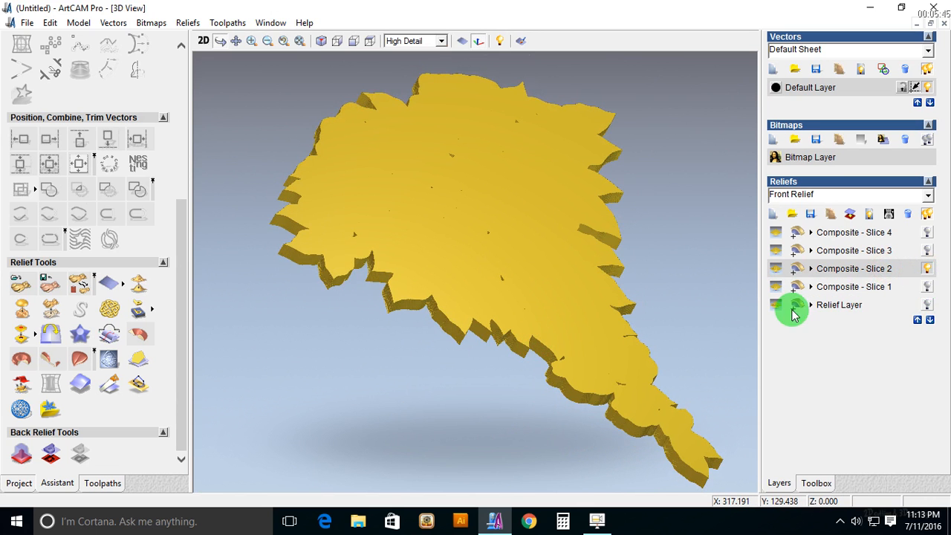
left_click_drag(358, 297, 575, 317)
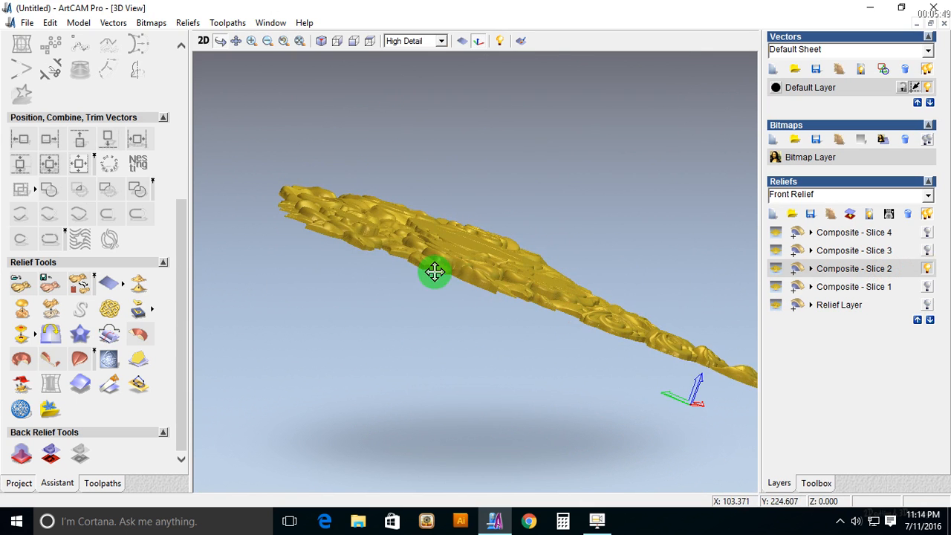
left_click_drag(471, 280, 390, 315)
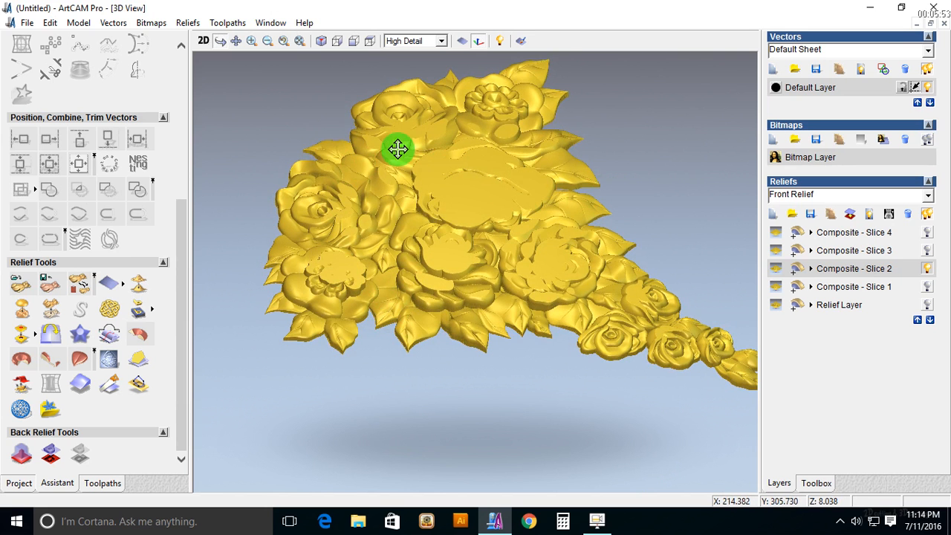
left_click_drag(426, 168, 423, 304)
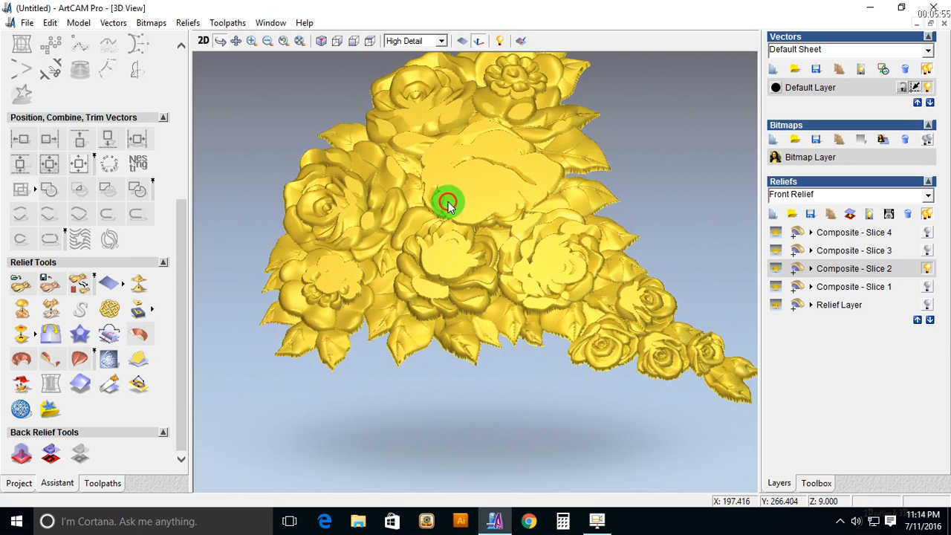
Make Composite - Slice 3 and Slice 4 visible together with Slice 2 and inspect the combined flower relief.
left_click(927, 253)
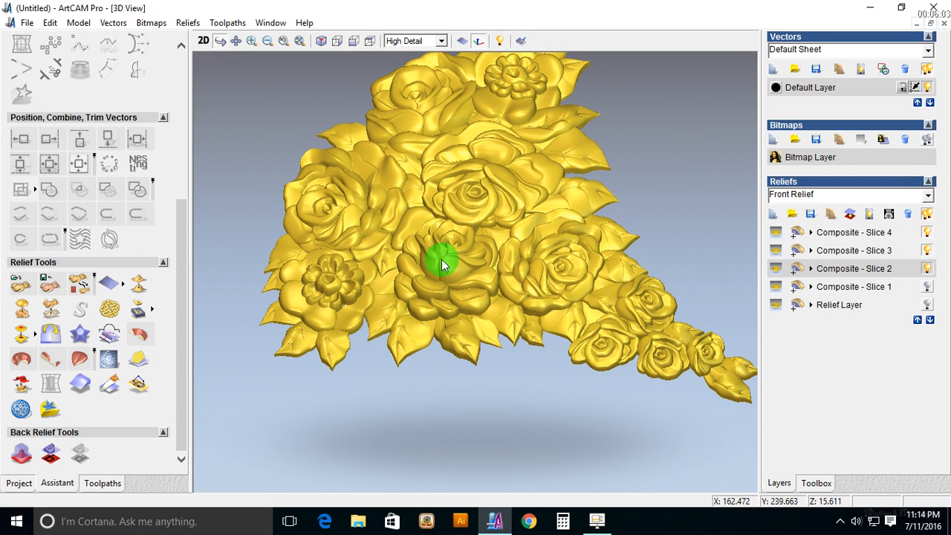
left_click_drag(440, 260, 536, 237)
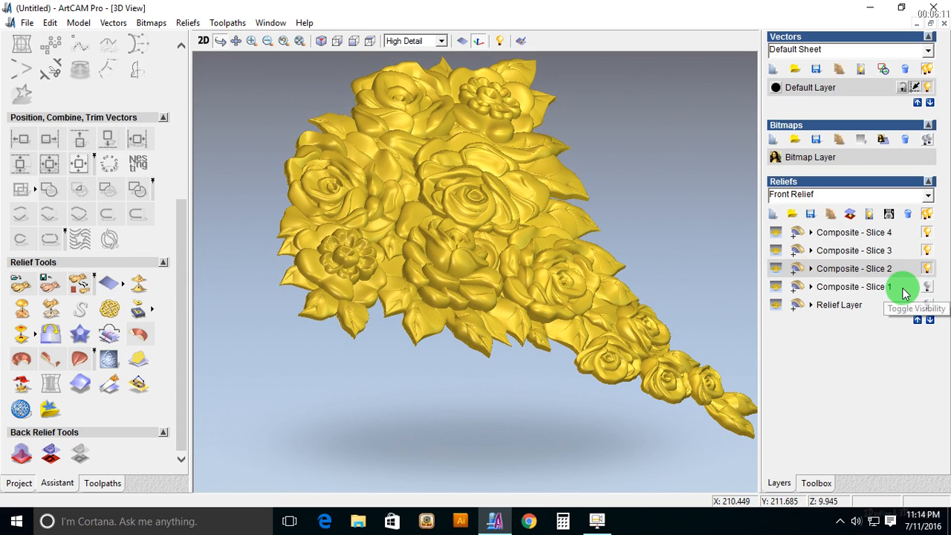
Show only the original Relief Layer, reset its relief to flat, and display the zero plane in the 3D view.
left_click(926, 232)
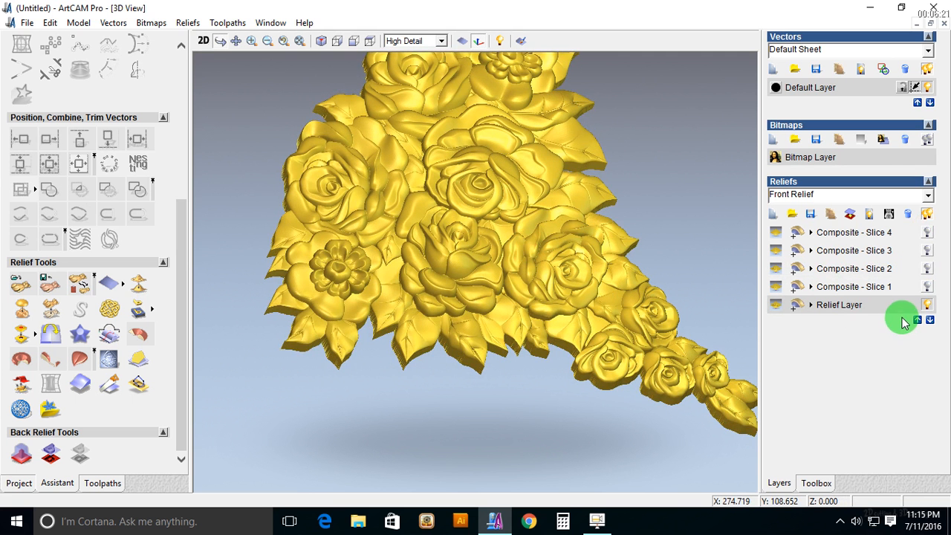
left_click_drag(439, 299, 450, 245)
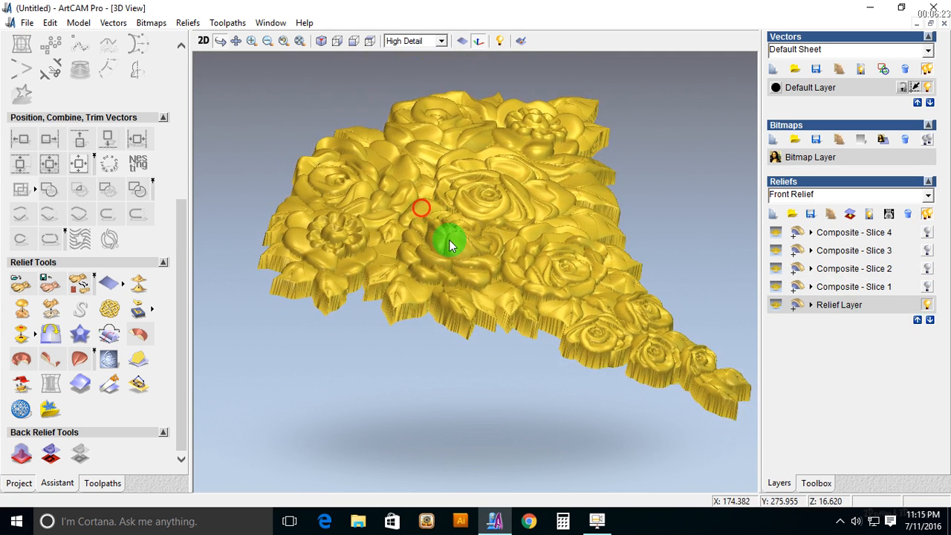
left_click(111, 286)
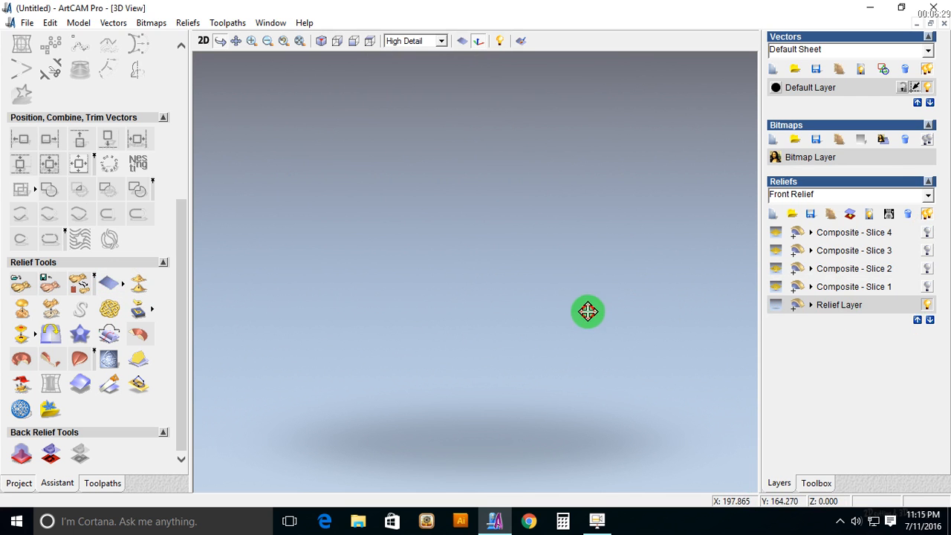
left_click(462, 40)
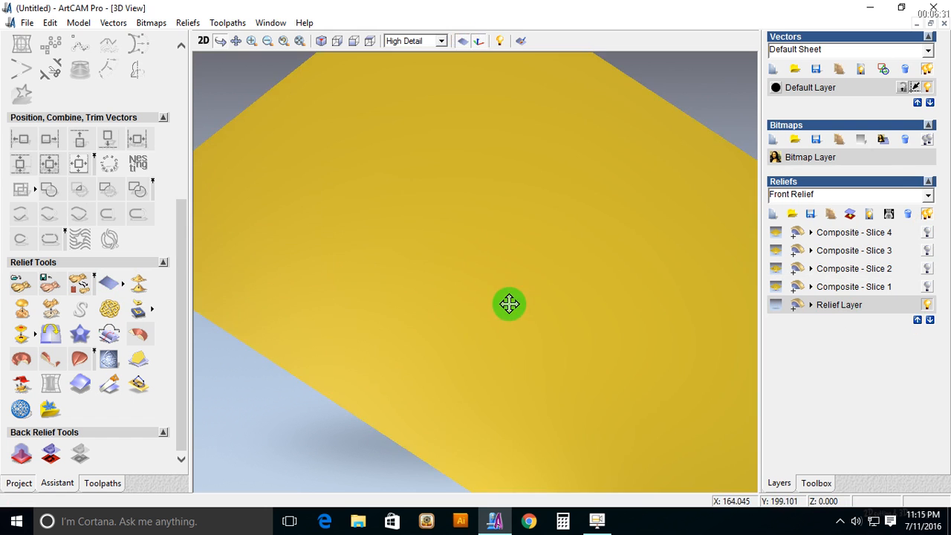
left_click_drag(510, 304, 491, 380)
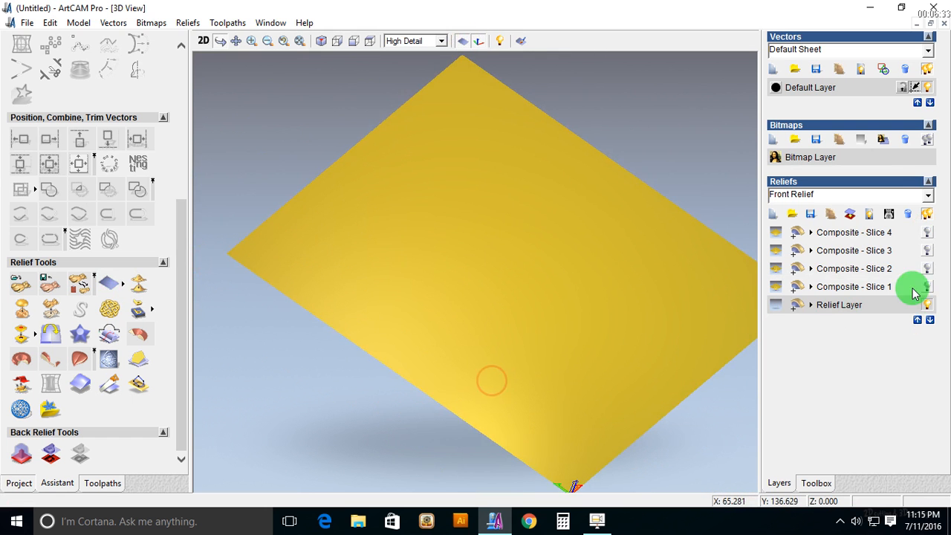
Make Composite - Slice 1 visible and reset its relief so its side walls are removed.
left_click(880, 288)
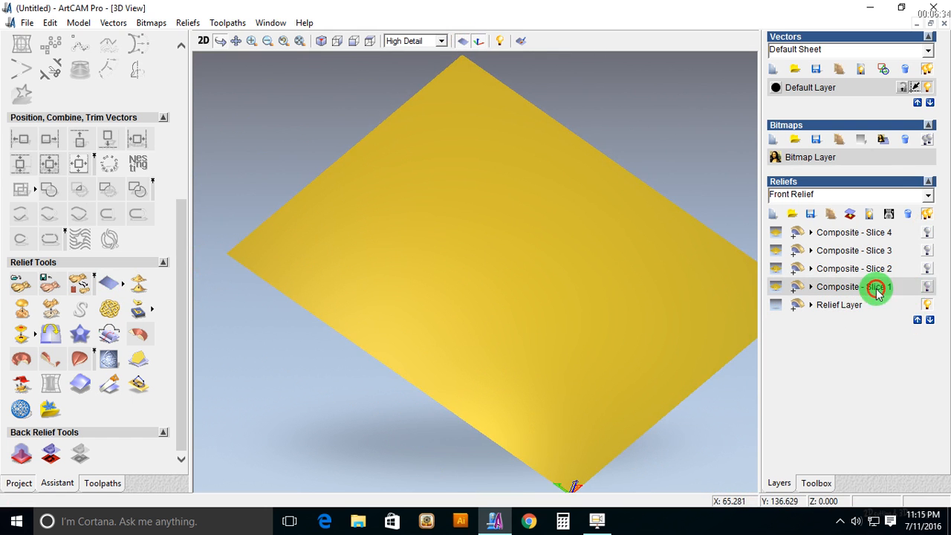
left_click(925, 288)
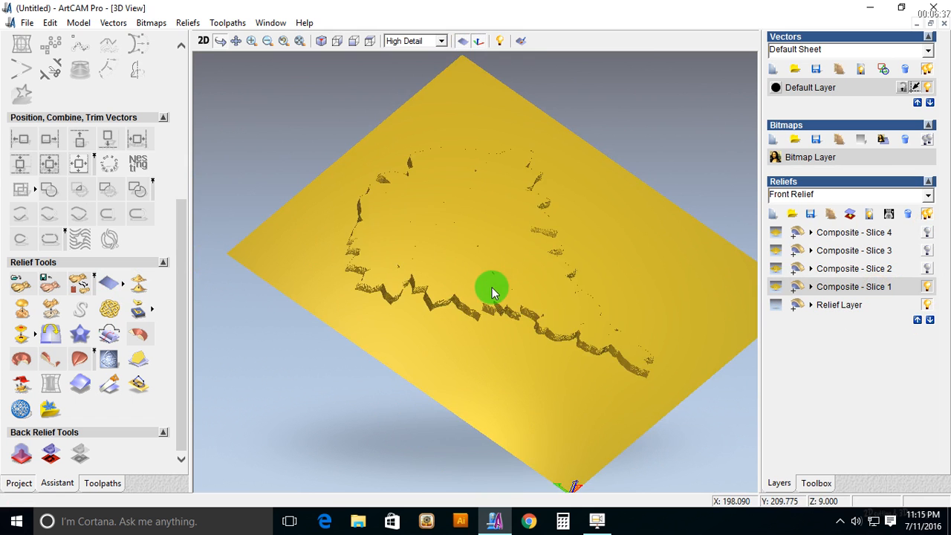
left_click_drag(493, 287, 475, 312)
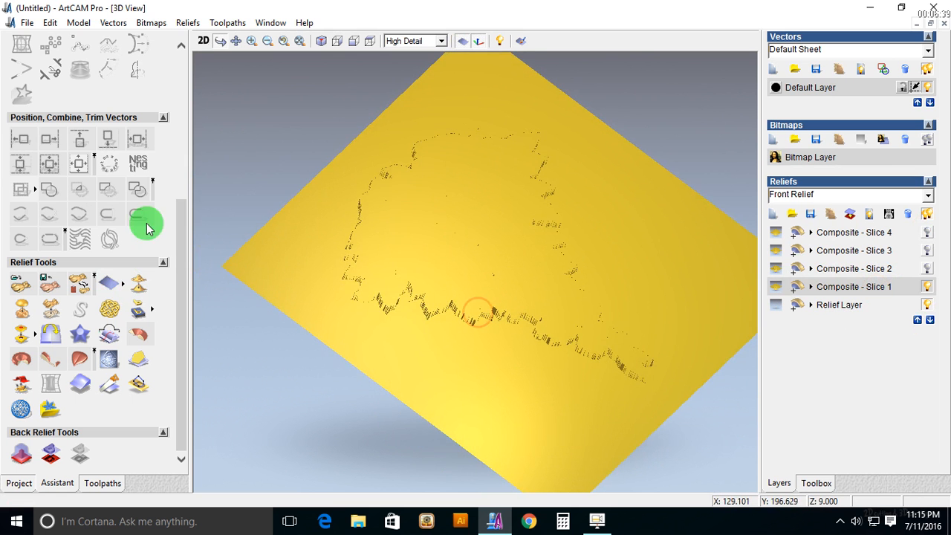
left_click(112, 290)
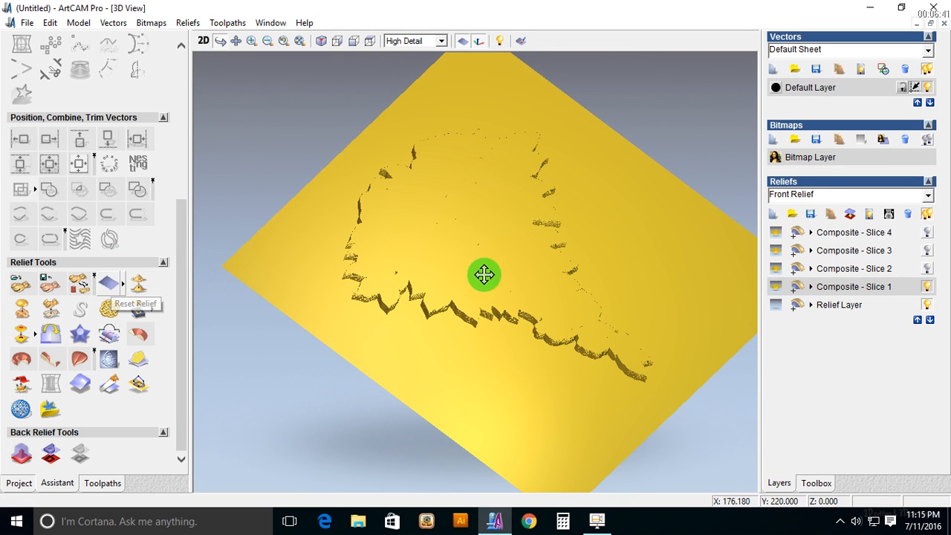
left_click_drag(490, 269, 515, 255)
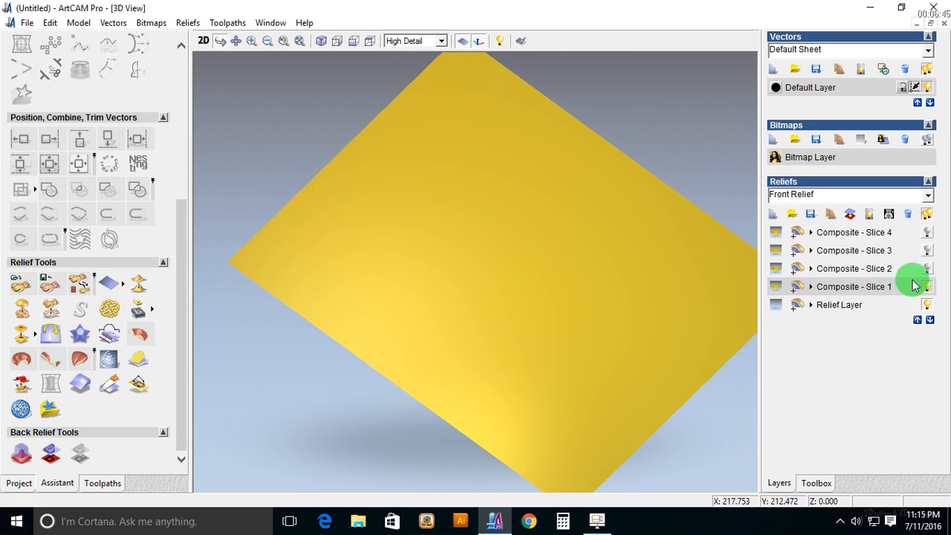
left_click(885, 305)
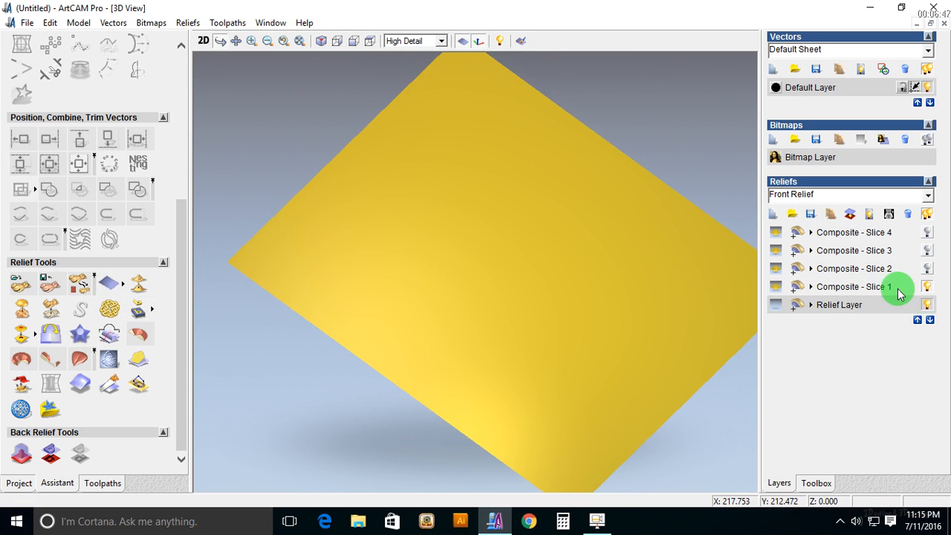
left_click(895, 286)
left_click(928, 287)
left_click_drag(523, 298, 484, 272)
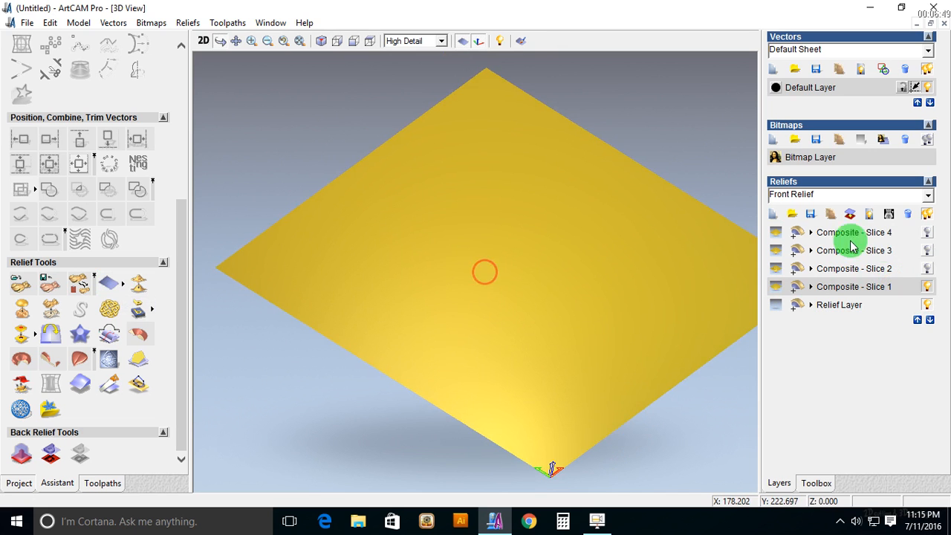
Make Composite - Slice 2, Slice 3 and Slice 4 visible and inspect the combined flower in the 3D view.
left_click(913, 269)
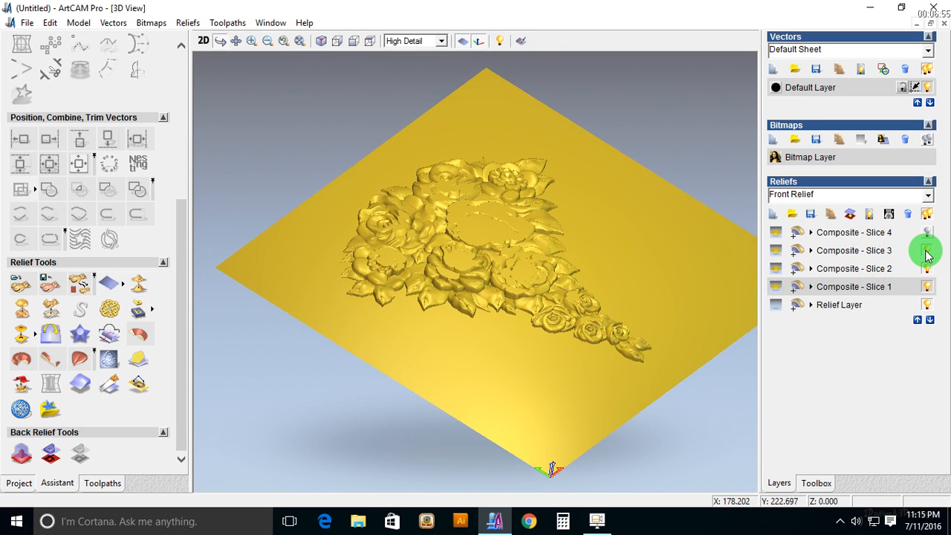
left_click(927, 252)
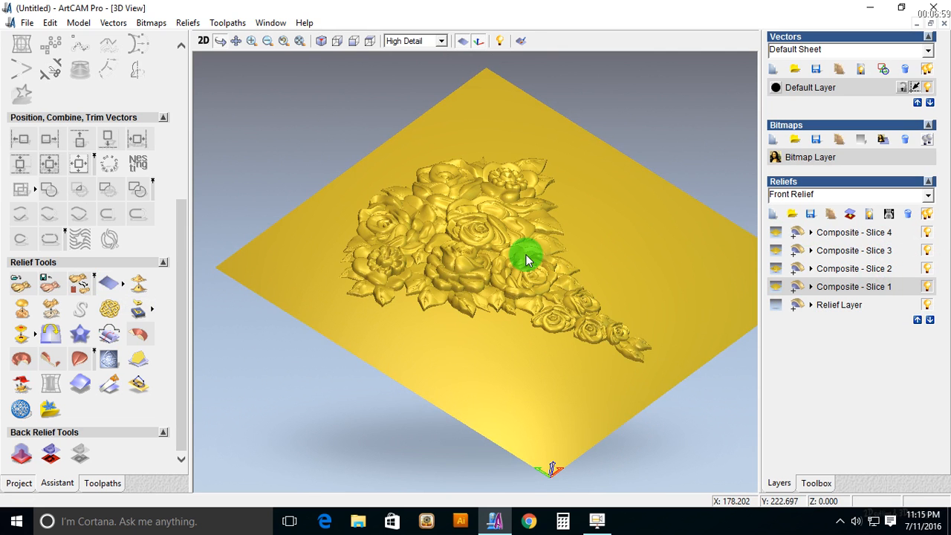
left_click_drag(520, 265, 471, 304)
Switch to the 2D view with the relief preview shown and make Composite - Slice 2 the active layer.
left_click(199, 41)
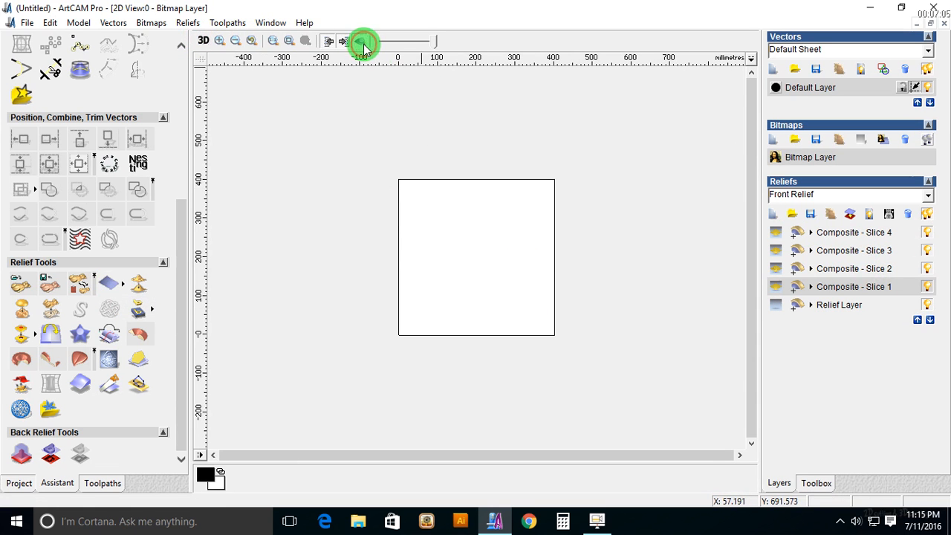
left_click(361, 43)
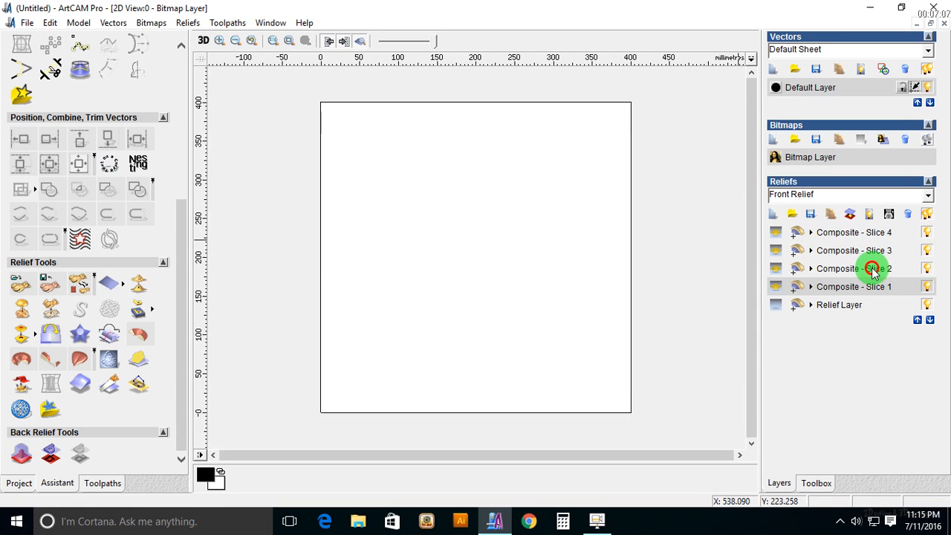
left_click(872, 269)
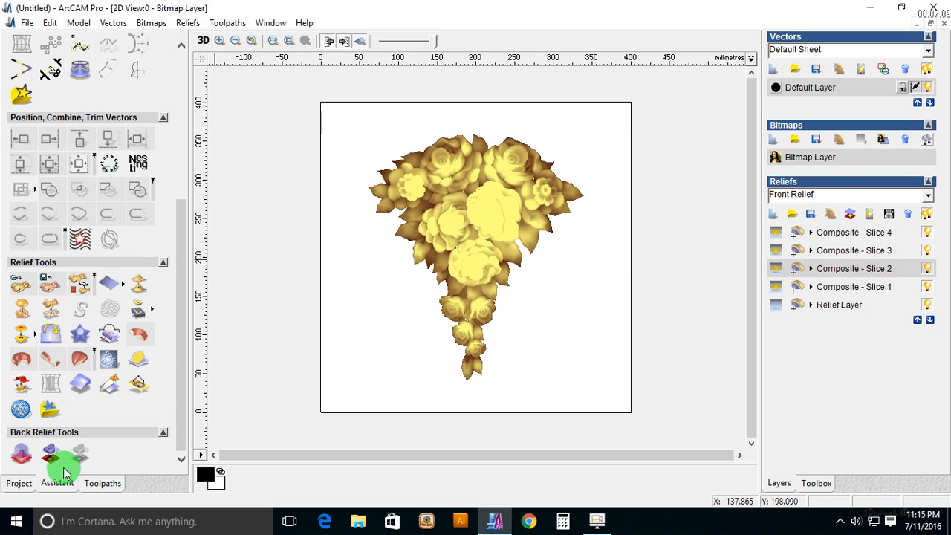
Draw a rectangle about 306 mm wide and 366 mm high around the flower relief.
left_click_drag(183, 384, 177, 206)
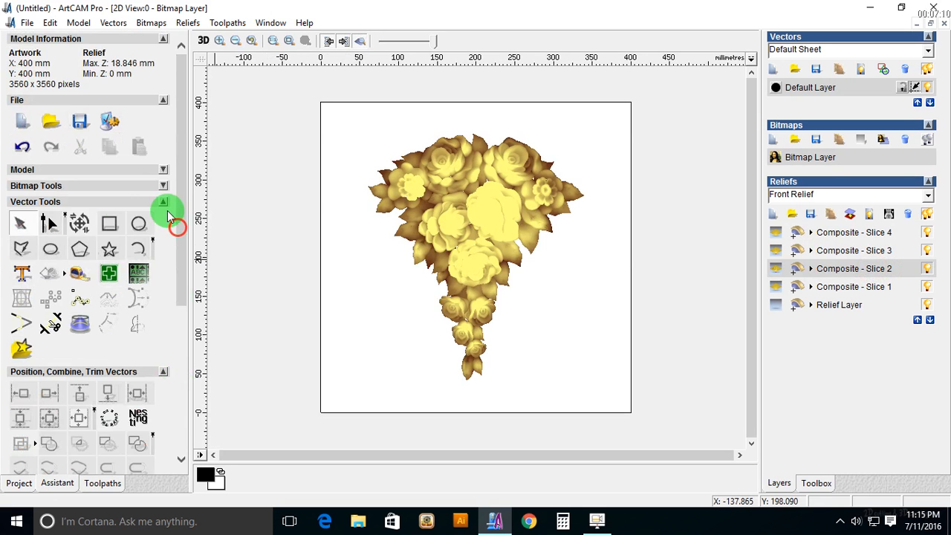
left_click(109, 225)
left_click_drag(360, 115, 596, 398)
key("Return")
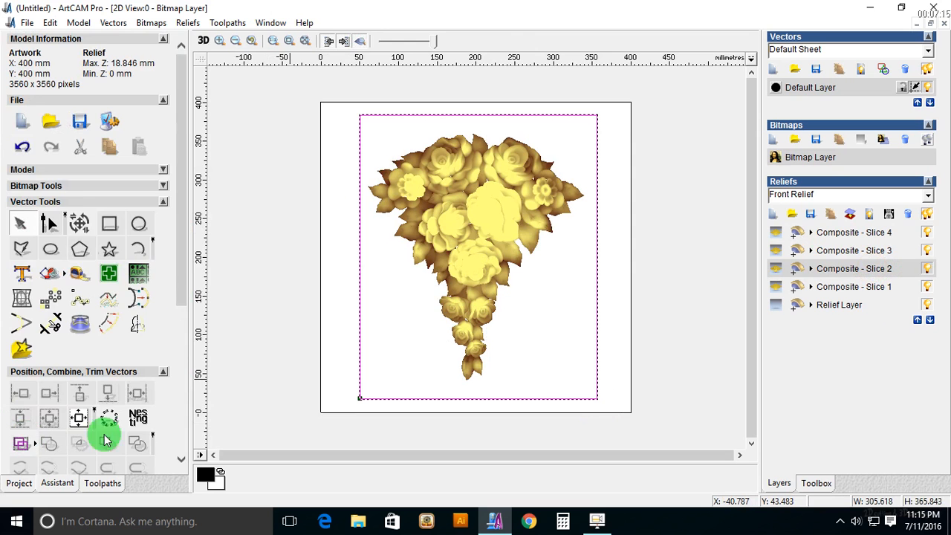
Check the height of Composite - Slice 2 inside the selected rectangle with Scale Relief Height, leaving it unscaled.
left_click_drag(181, 266, 174, 428)
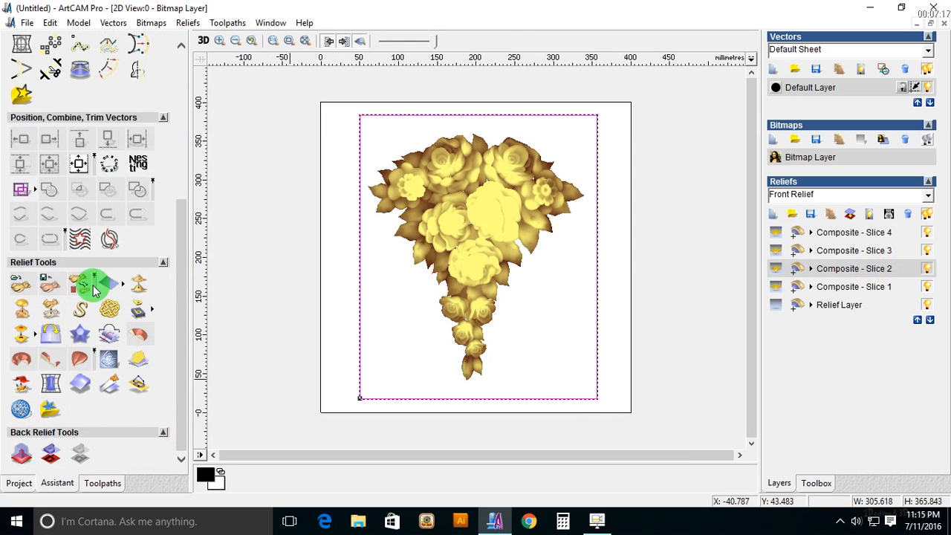
left_click(52, 310)
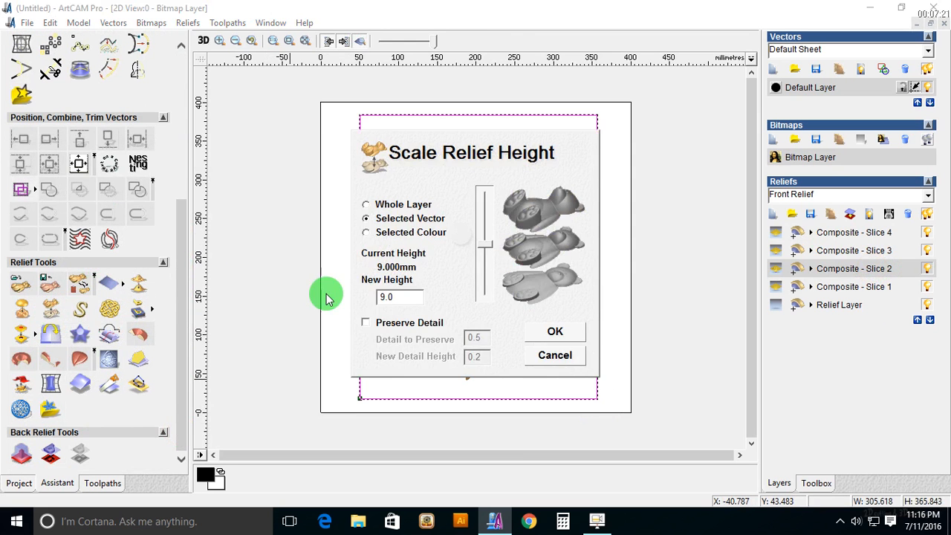
left_click(555, 356)
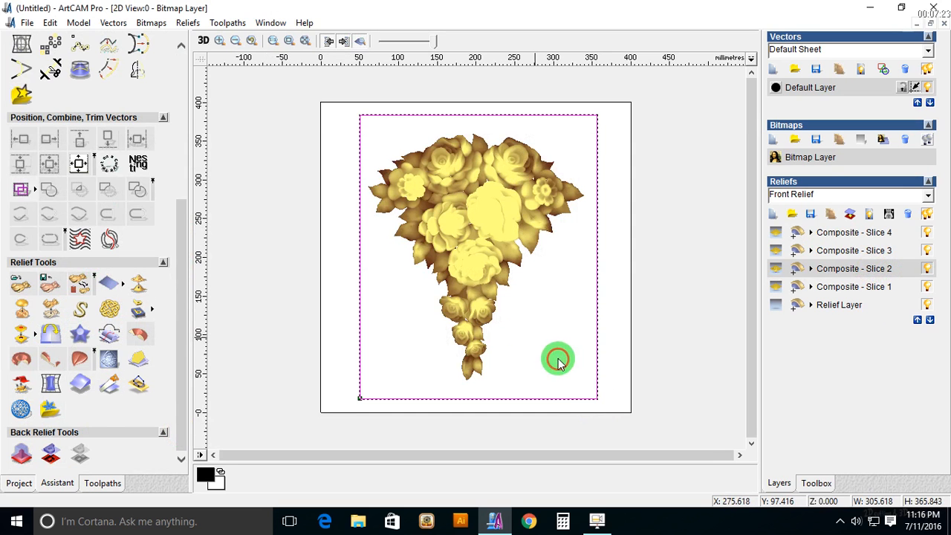
Delete the rectangle drawn around the flower relief.
left_click(574, 314)
left_click(596, 302)
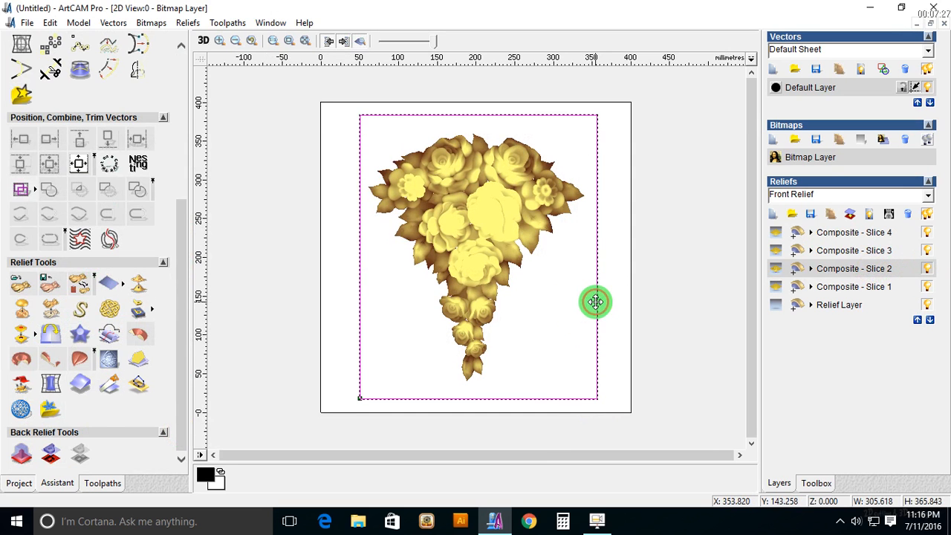
left_click(596, 301)
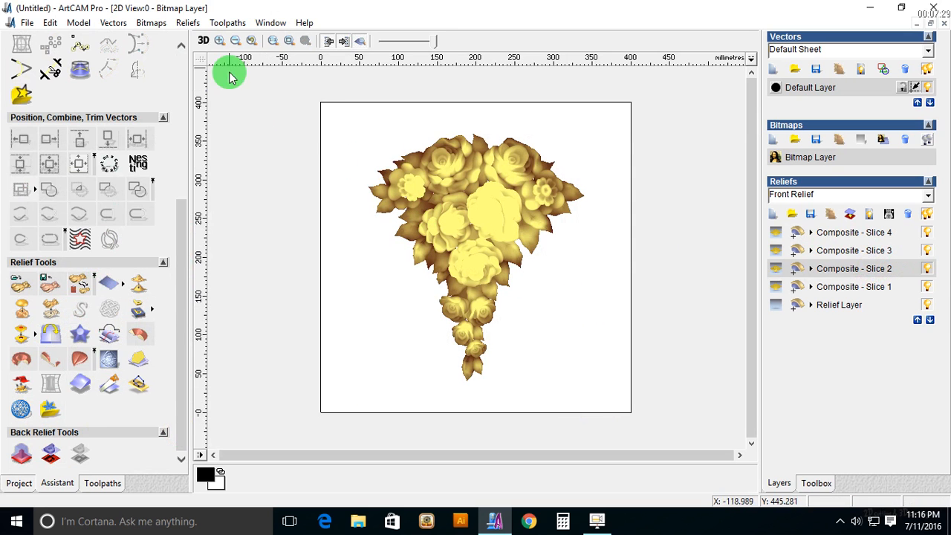
Save the model to the Desktop as an ArtCAM Model named main-1.
left_click(27, 23)
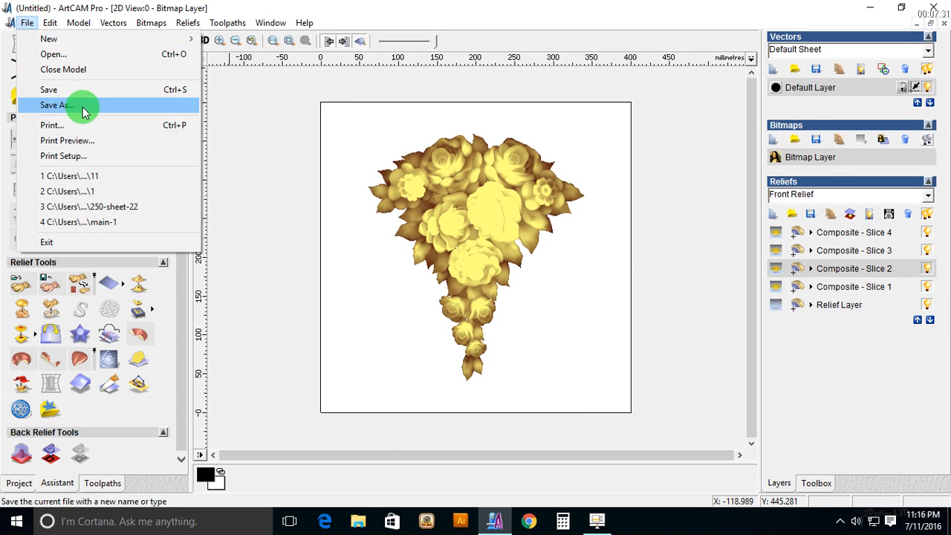
left_click(75, 102)
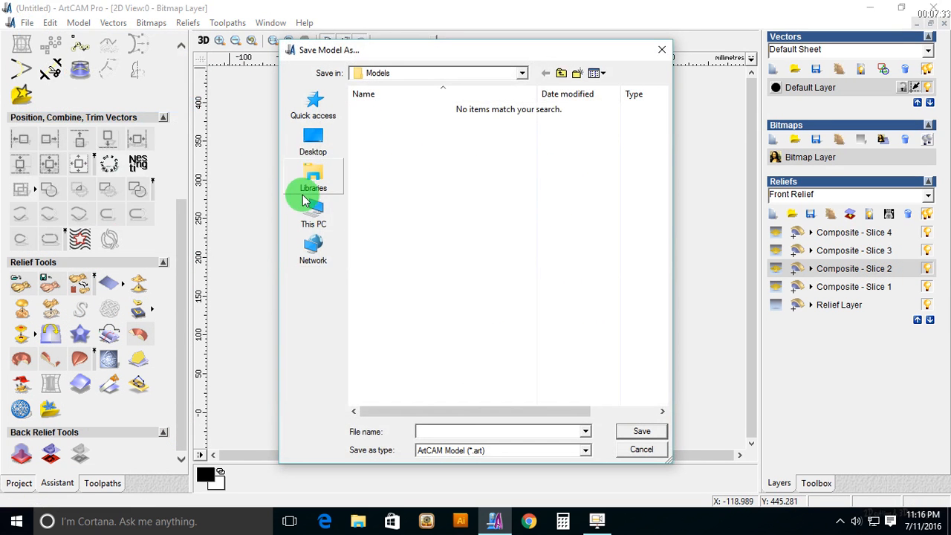
left_click(312, 147)
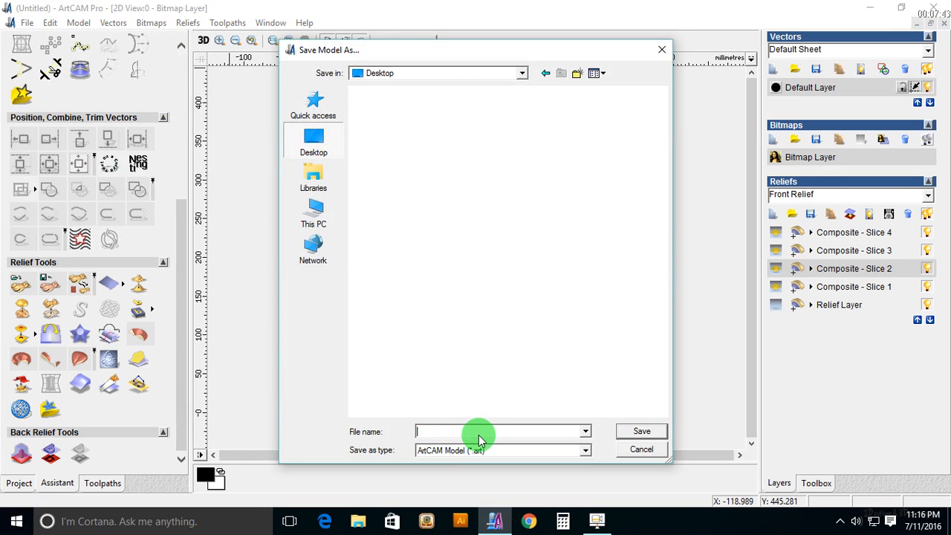
left_click(461, 431)
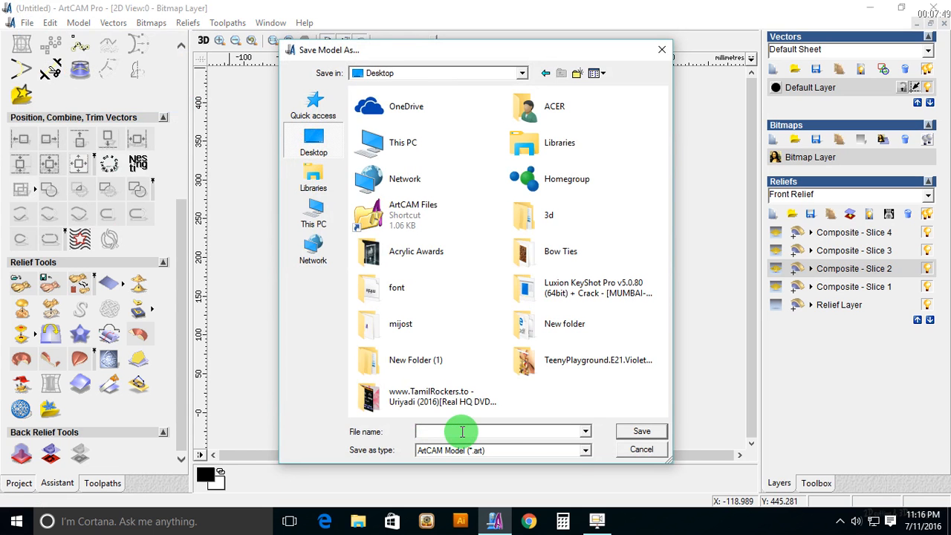
type("m")
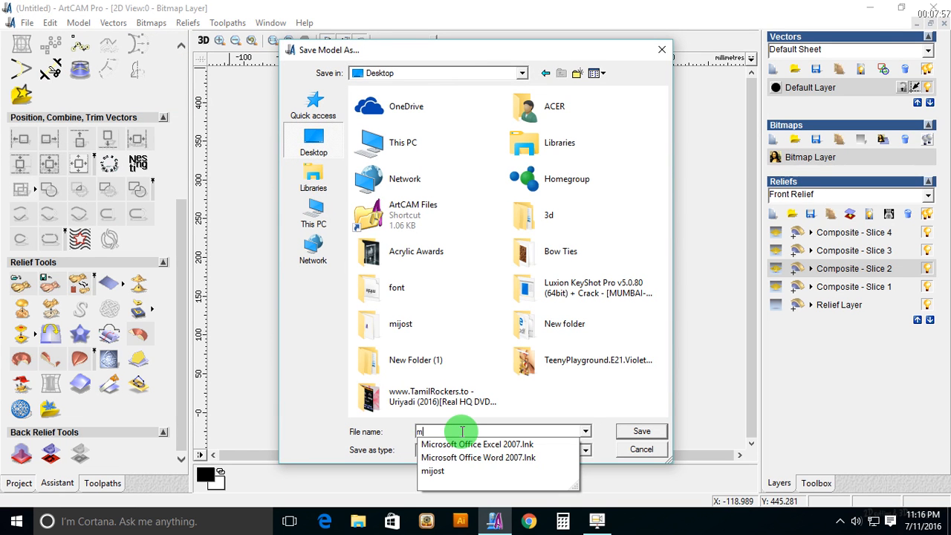
type("ain-1")
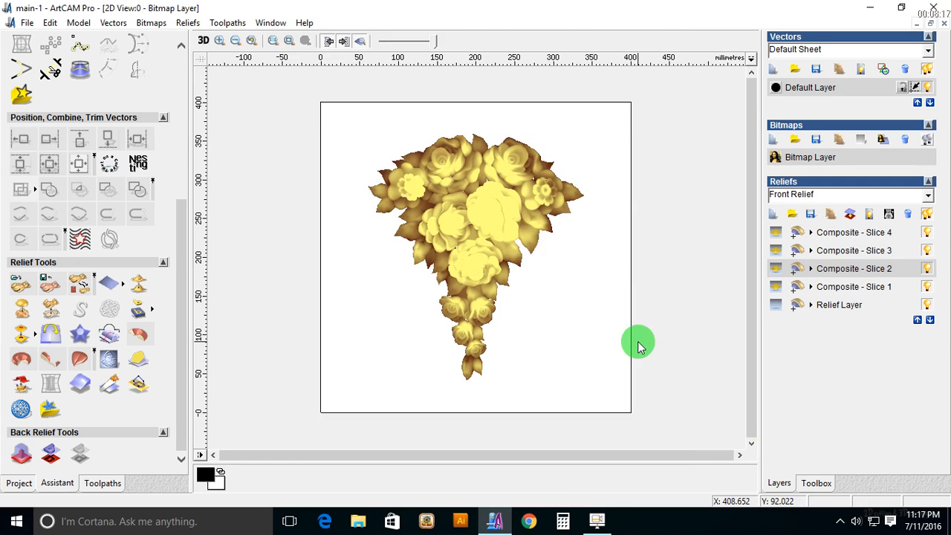
Create a new model 400 mm high and 400 mm wide at 3560 x 3560 points.
left_click(27, 23)
mouse_move(50, 23)
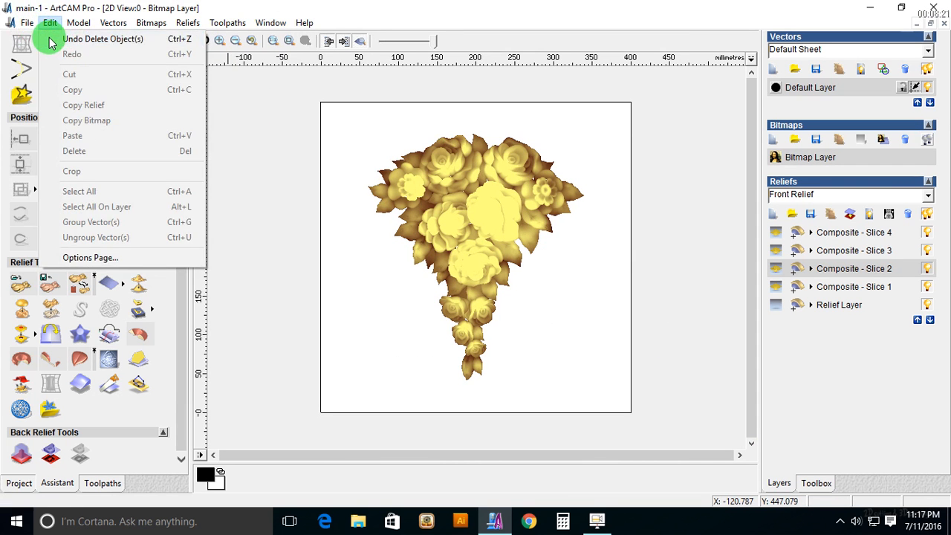
left_click(49, 39)
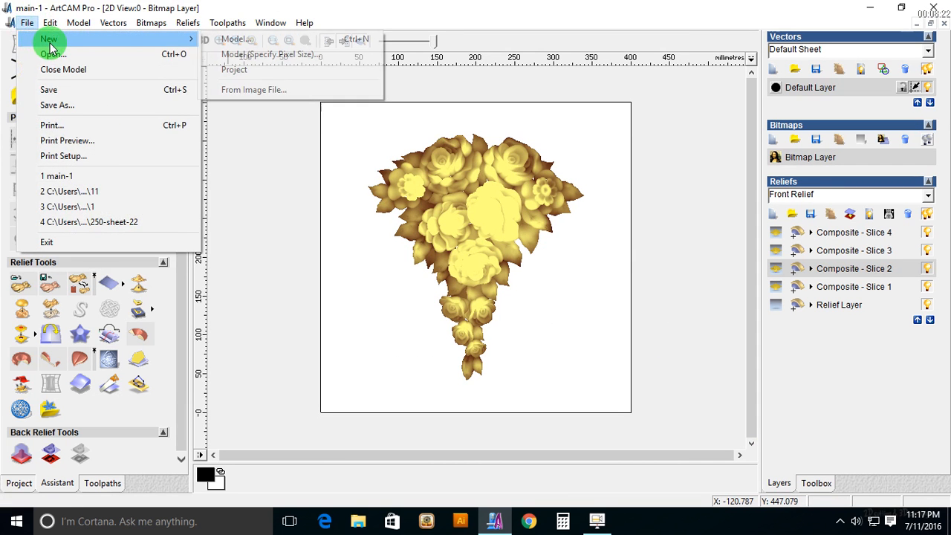
left_click(250, 38)
left_click(541, 357)
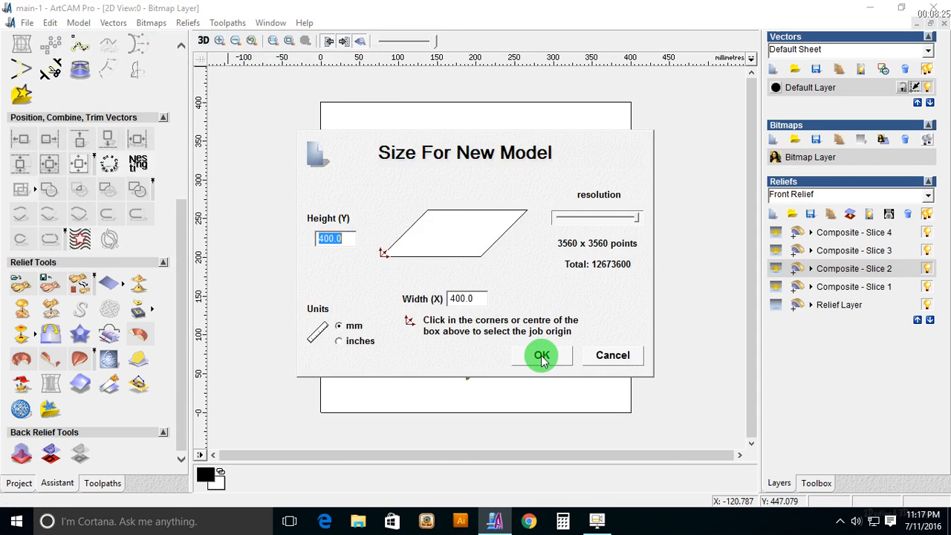
left_click(606, 82)
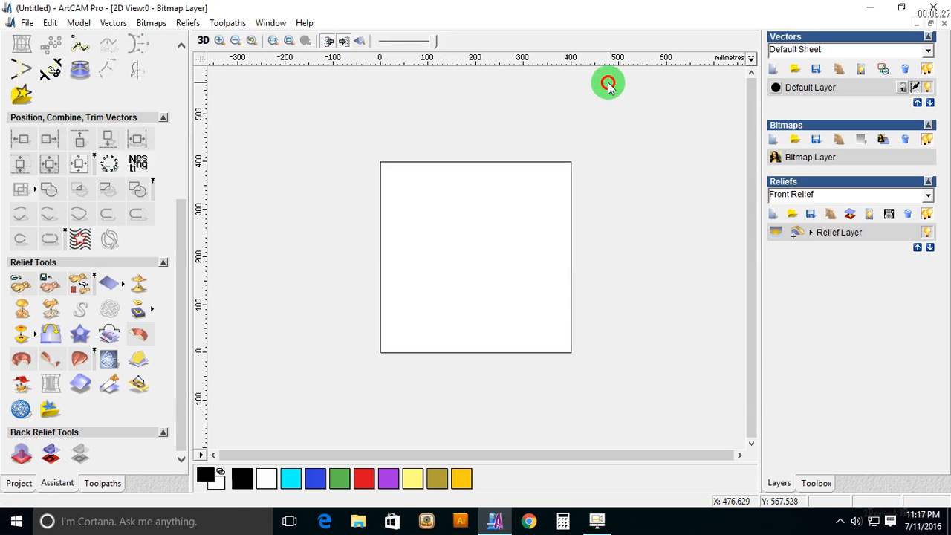
Load the main-1 ART file from the Desktop as a relief to paste, showing all file types.
left_click(21, 286)
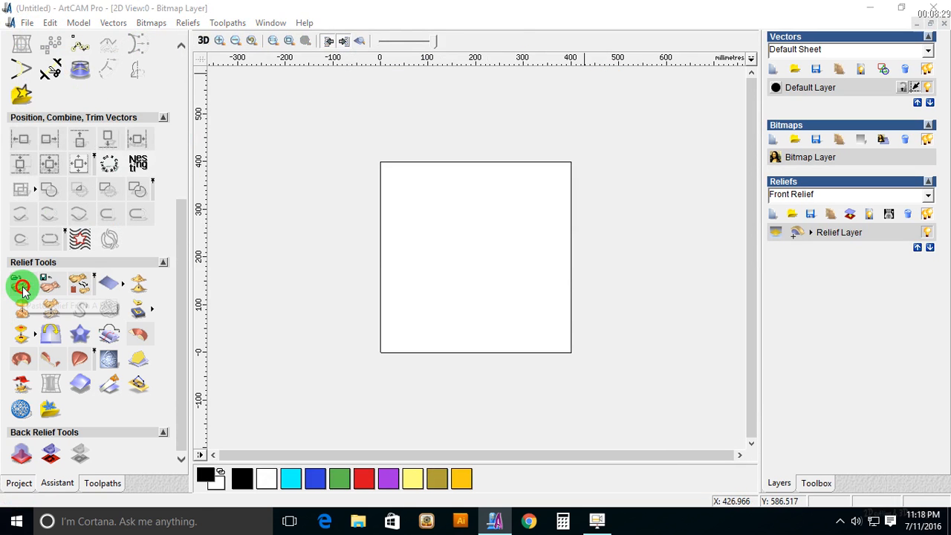
left_click(329, 149)
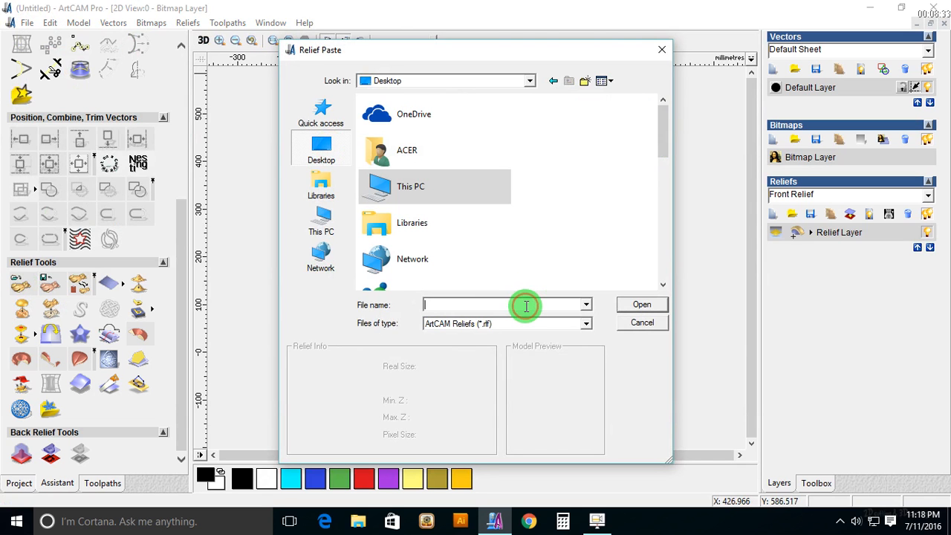
type("main")
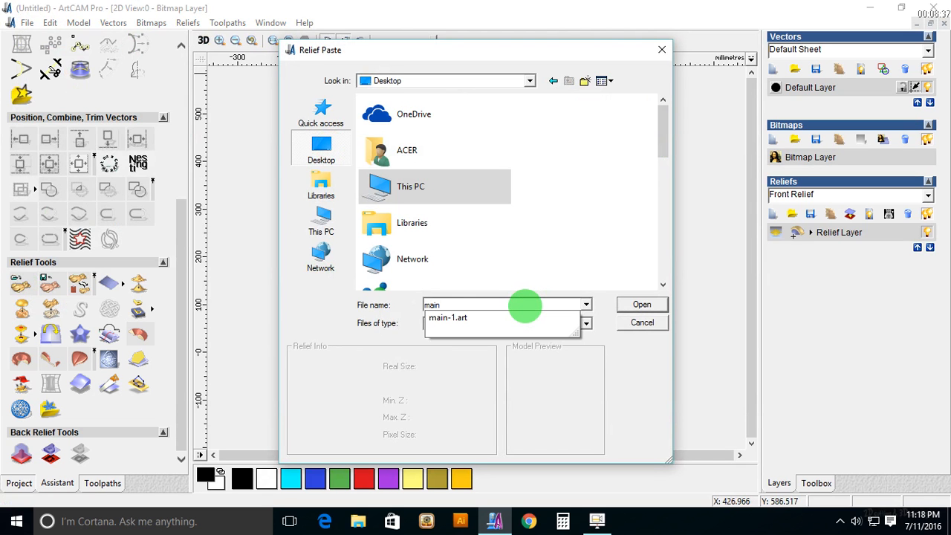
left_click(468, 319)
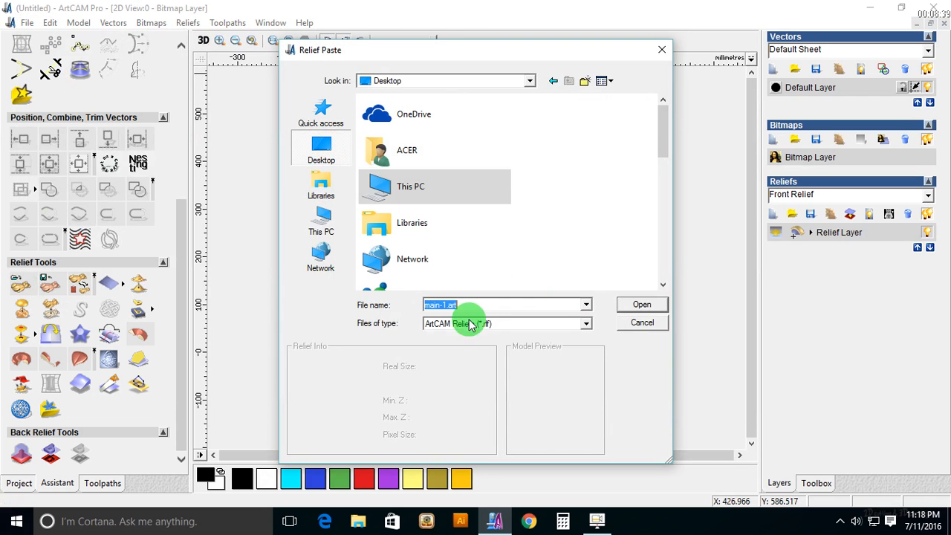
left_click_drag(666, 146, 638, 308)
left_click(586, 323)
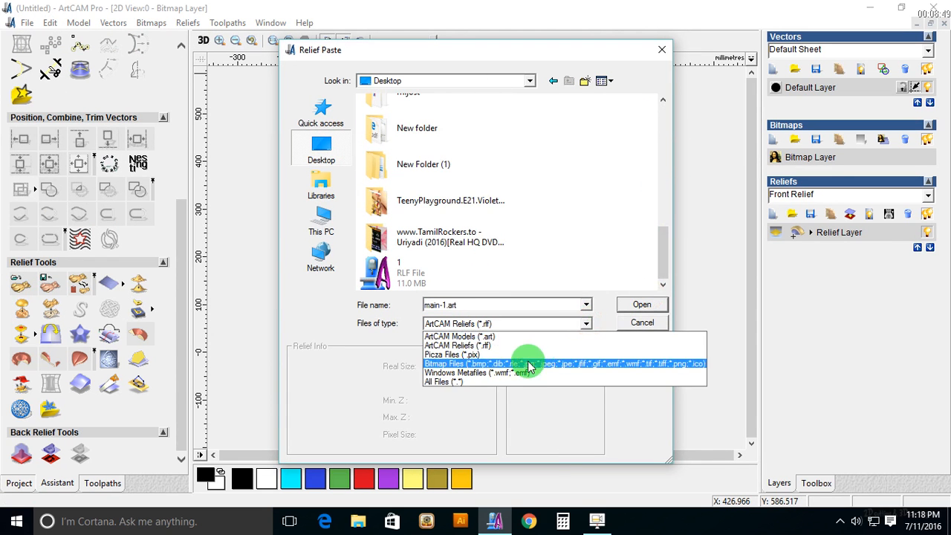
left_click(483, 381)
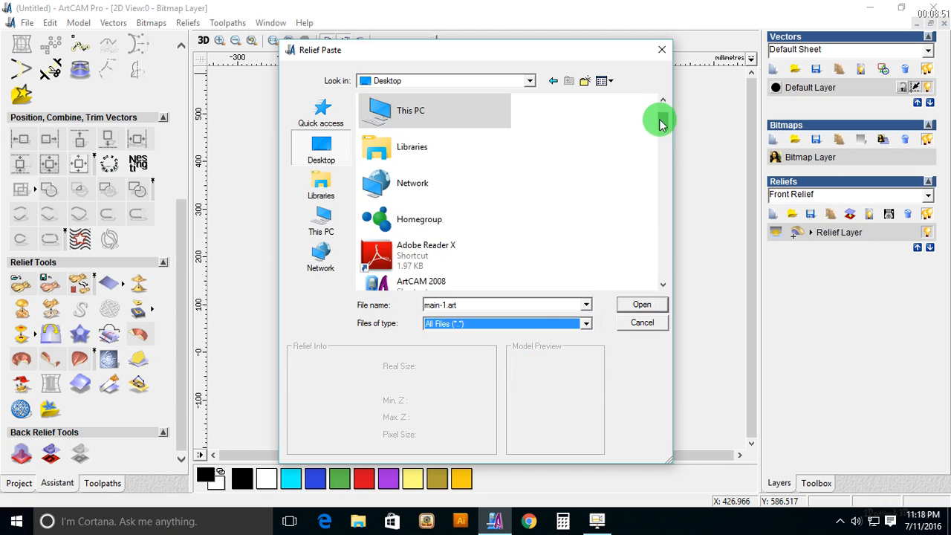
left_click_drag(661, 124, 660, 250)
left_click(426, 210)
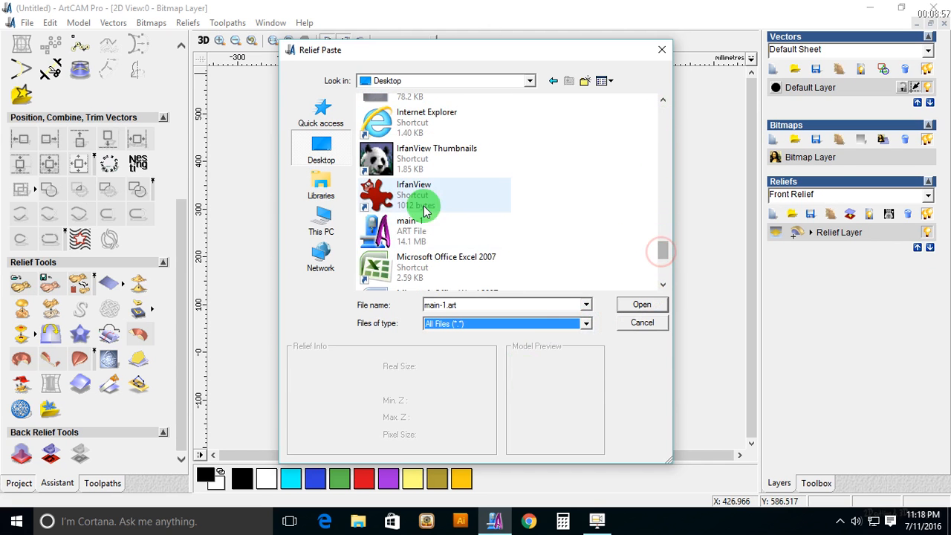
left_click(413, 230)
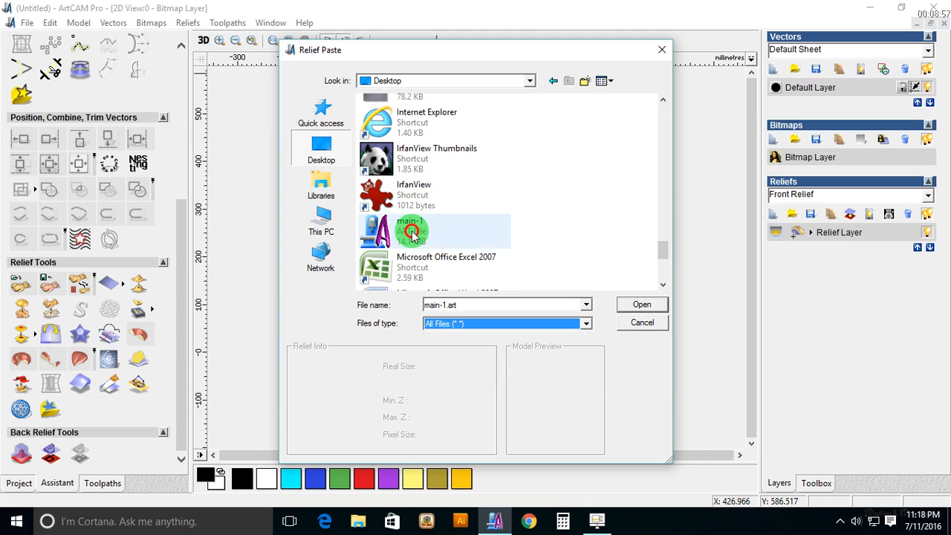
left_click(642, 306)
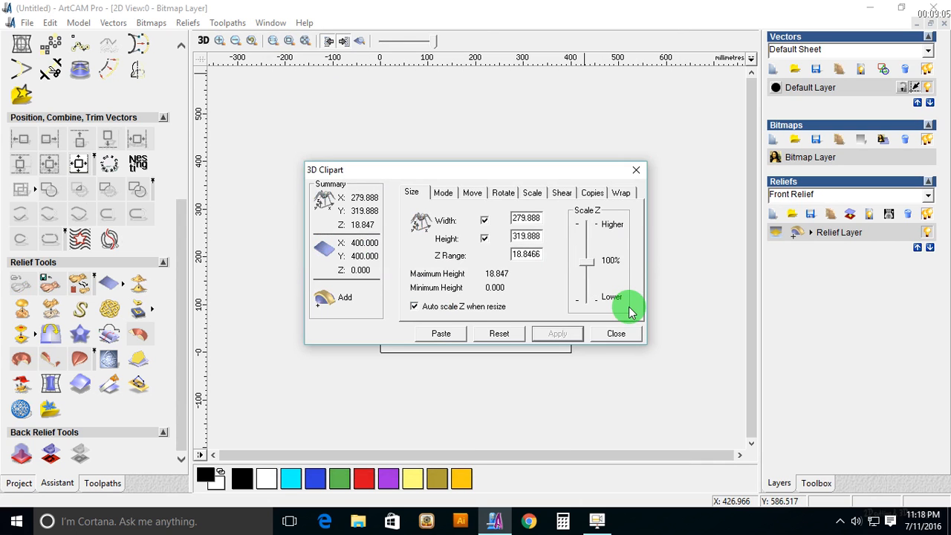
Set the clipart relief's Z range to 12 and apply it, keeping its width and height.
double_click(517, 256)
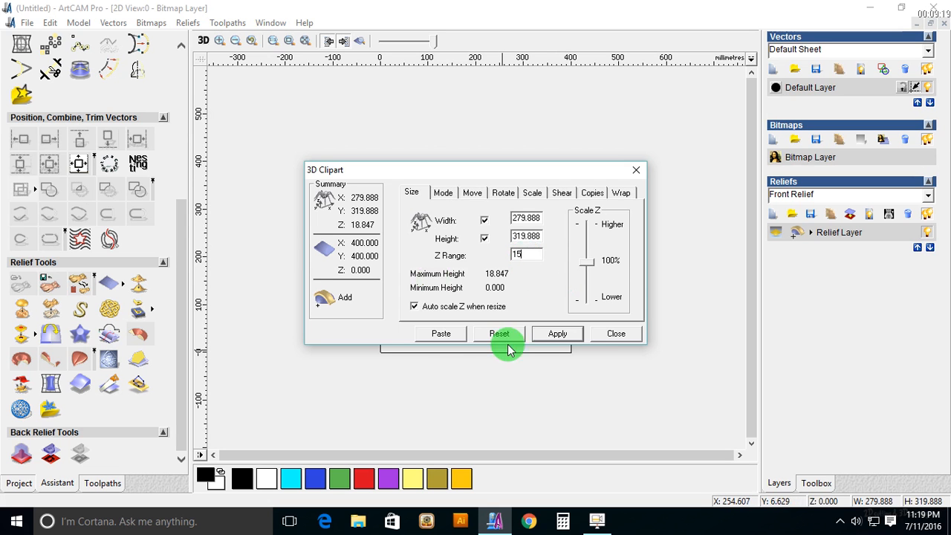
left_click_drag(537, 256, 484, 251)
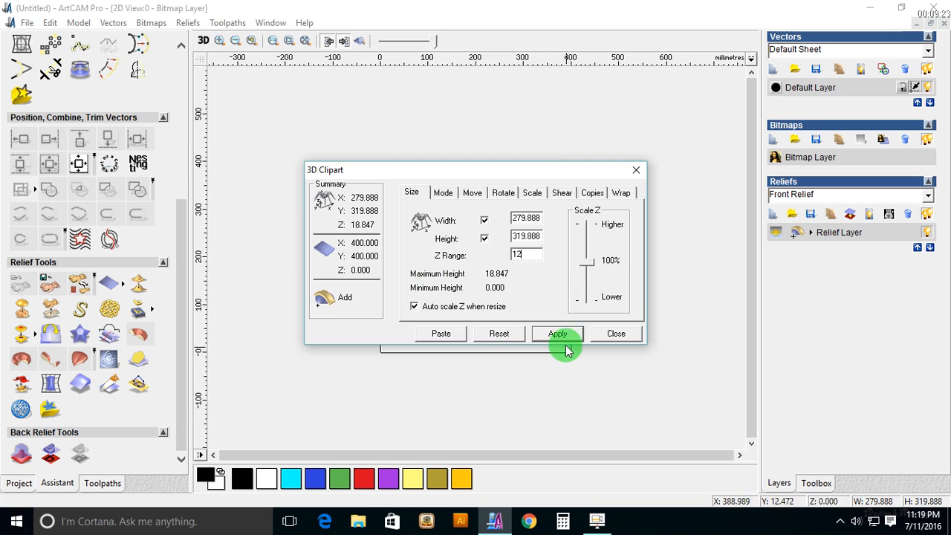
left_click_drag(510, 170, 905, 258)
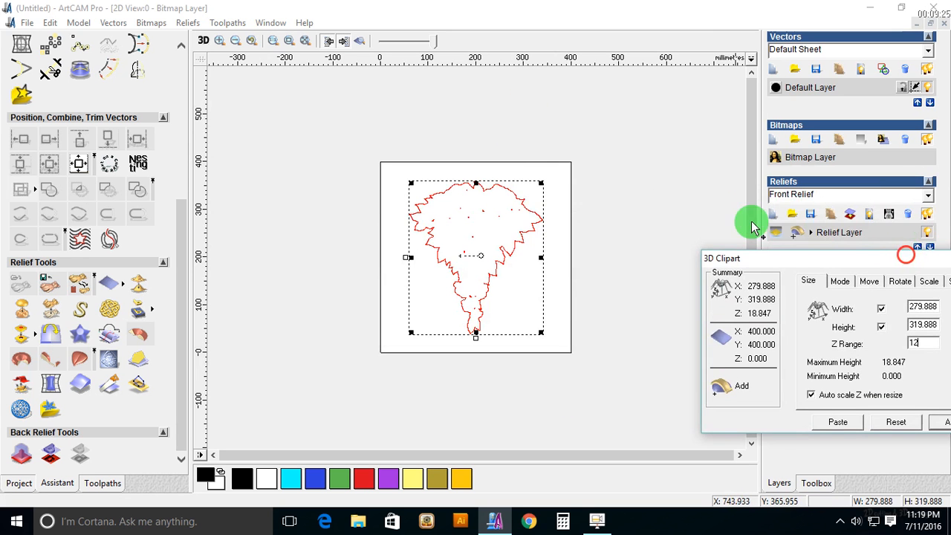
left_click(548, 225)
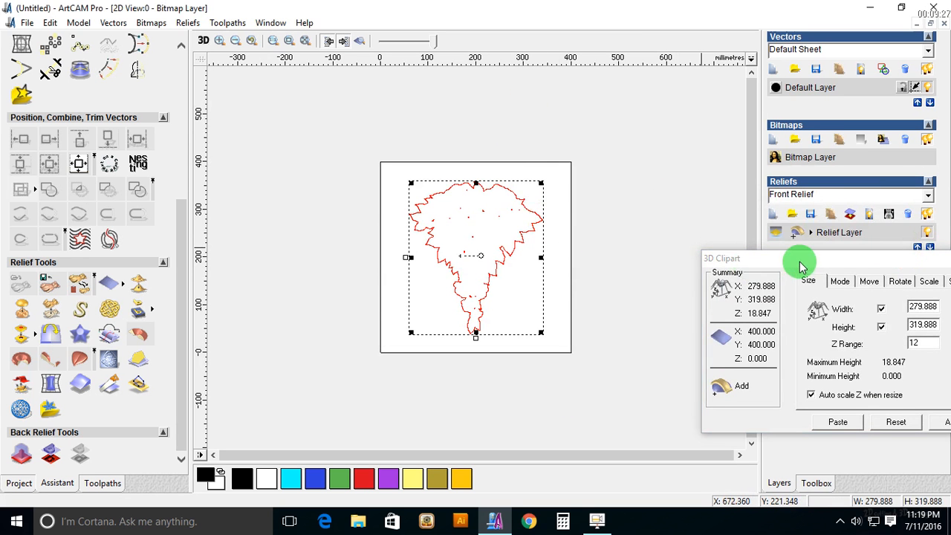
left_click_drag(735, 259, 550, 97)
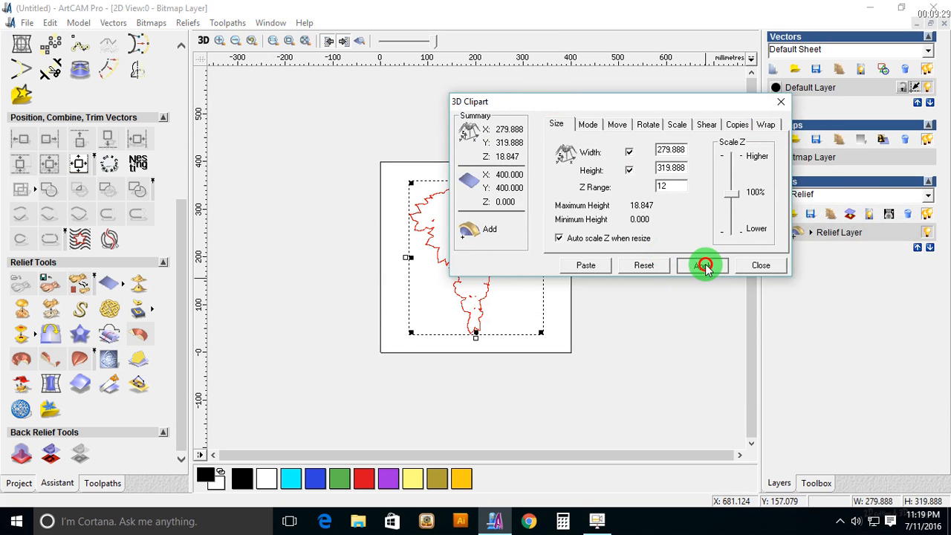
Paste the flower relief in Add mode with a start height of 0 from zero, and finish the clipart placement.
left_click(588, 124)
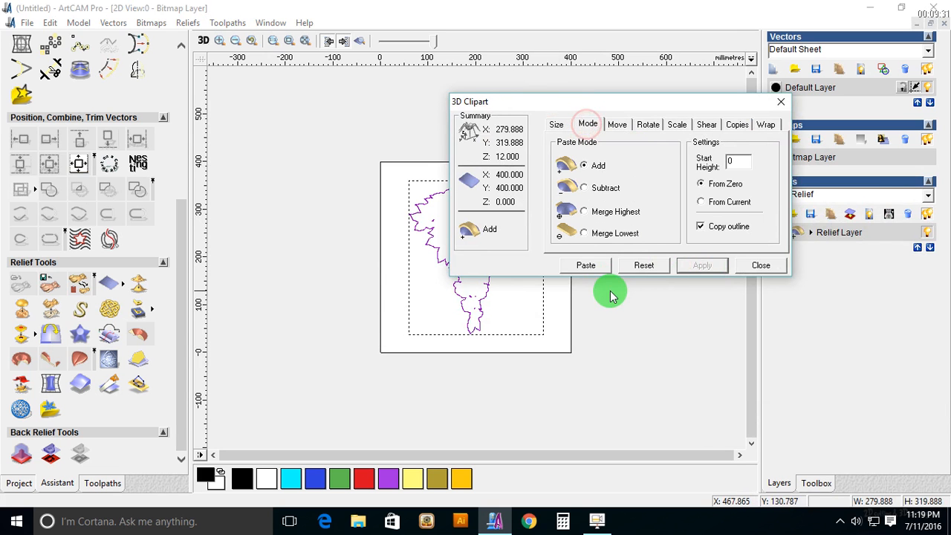
left_click(594, 266)
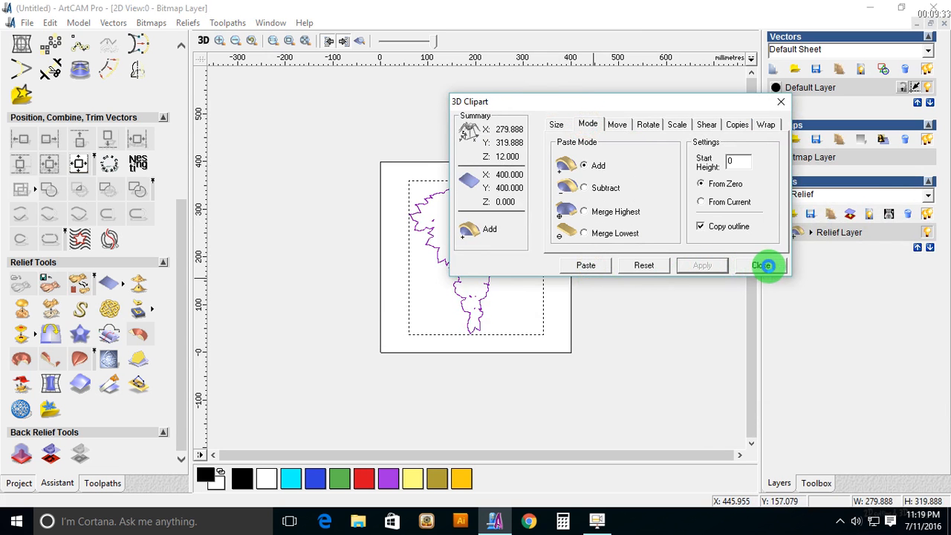
left_click(763, 266)
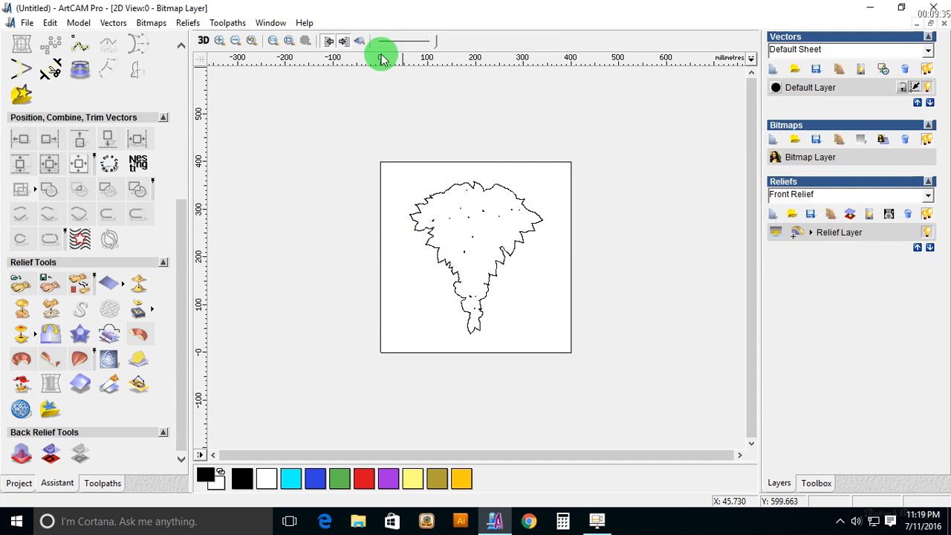
Show the relief shading in the 2D view and inspect the pasted flower relief in both 2D and 3D.
left_click(359, 40)
left_click(202, 39)
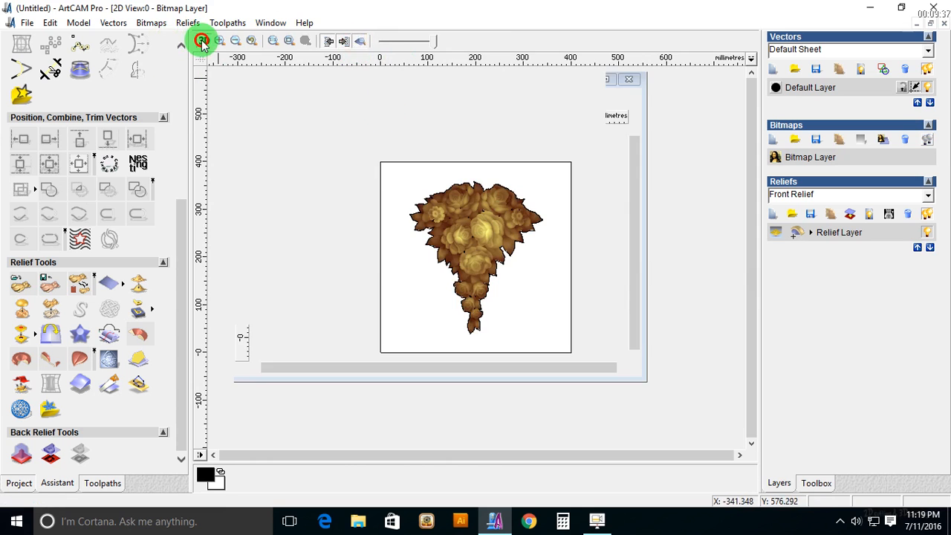
left_click(525, 307)
scroll(422, 285, "up", 5)
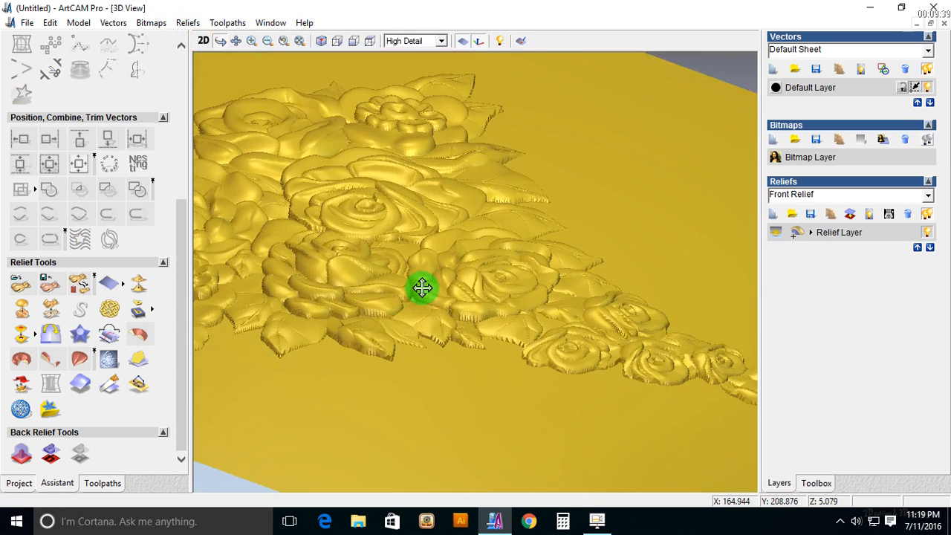
left_click_drag(431, 336, 369, 390)
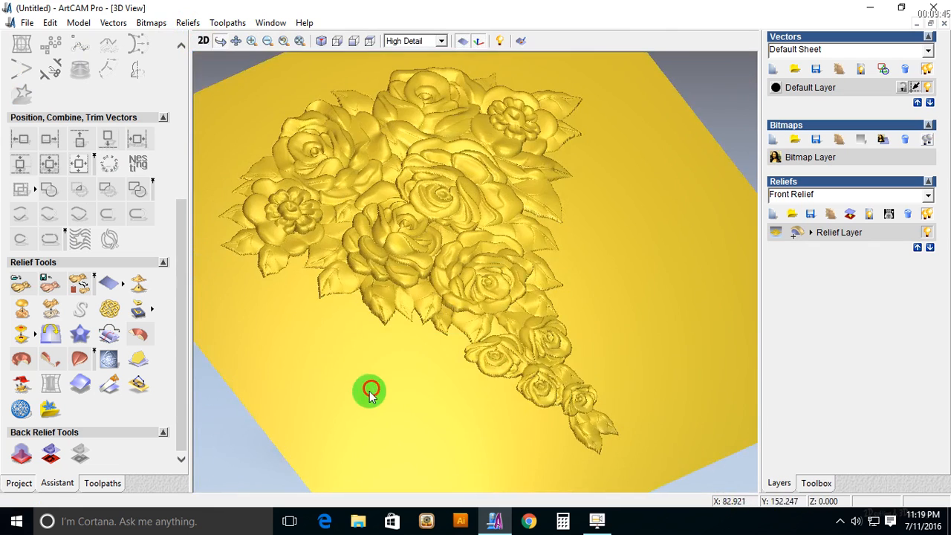
left_click(203, 41)
scroll(467, 230, "up", 5)
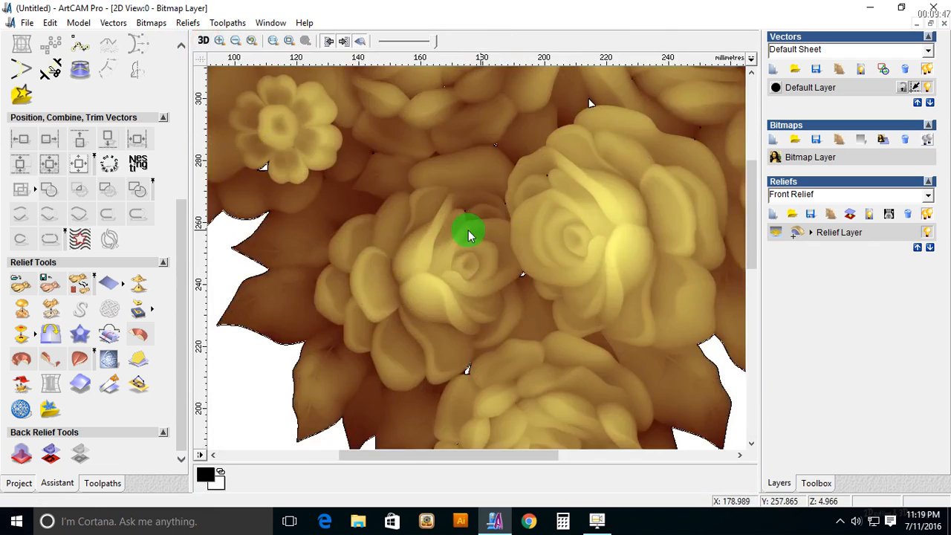
scroll(515, 235, "down", 4)
left_click(203, 42)
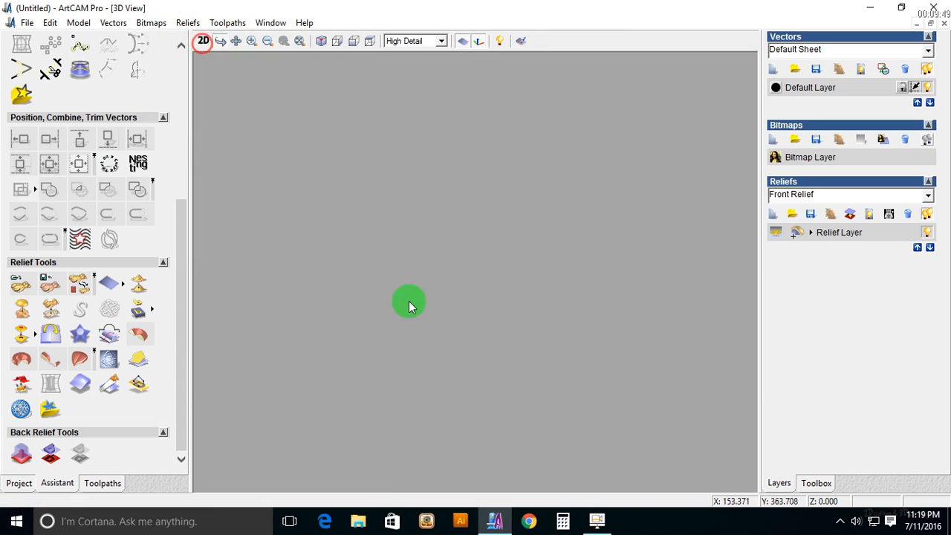
left_click_drag(577, 327, 544, 435)
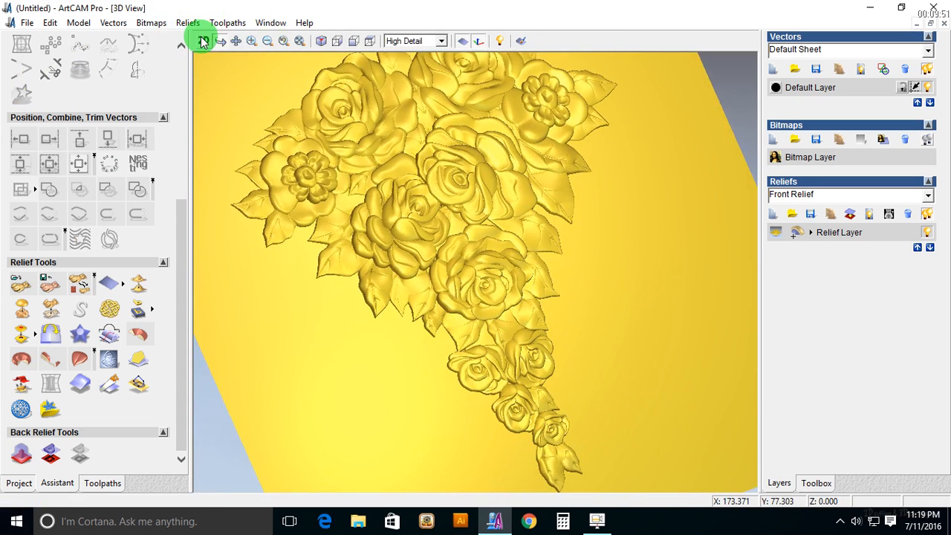
left_click(204, 41)
scroll(632, 119, "down", 2)
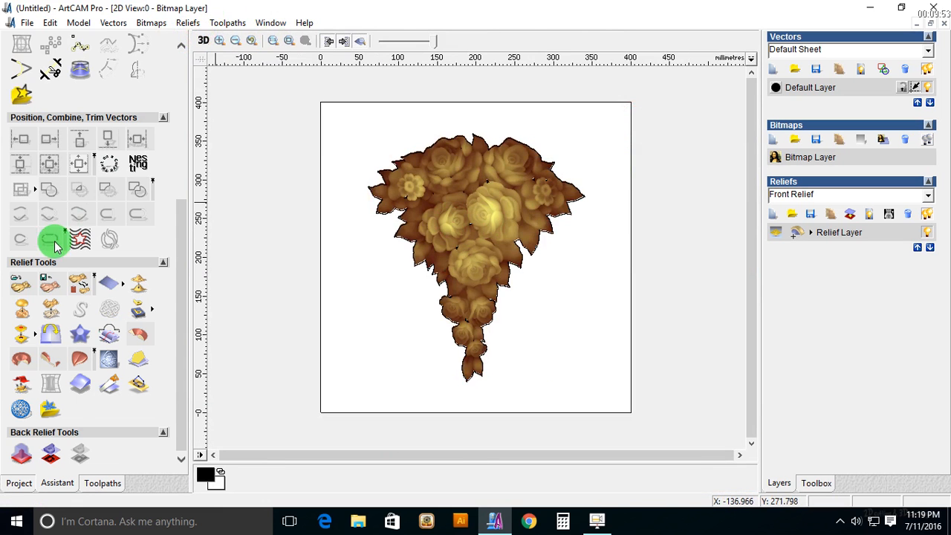
Draw a rectangle about 323 mm wide and 360 mm high around the flower relief.
left_click(84, 487)
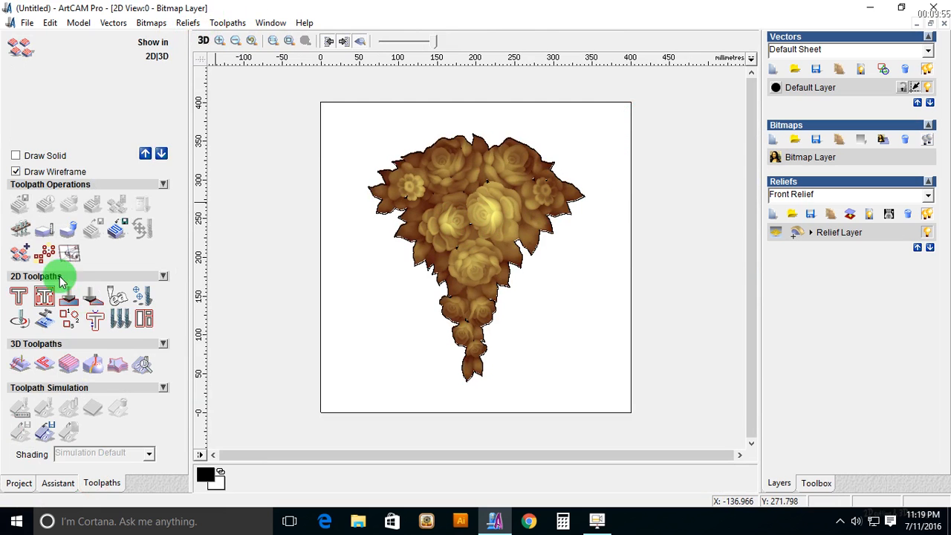
left_click(58, 482)
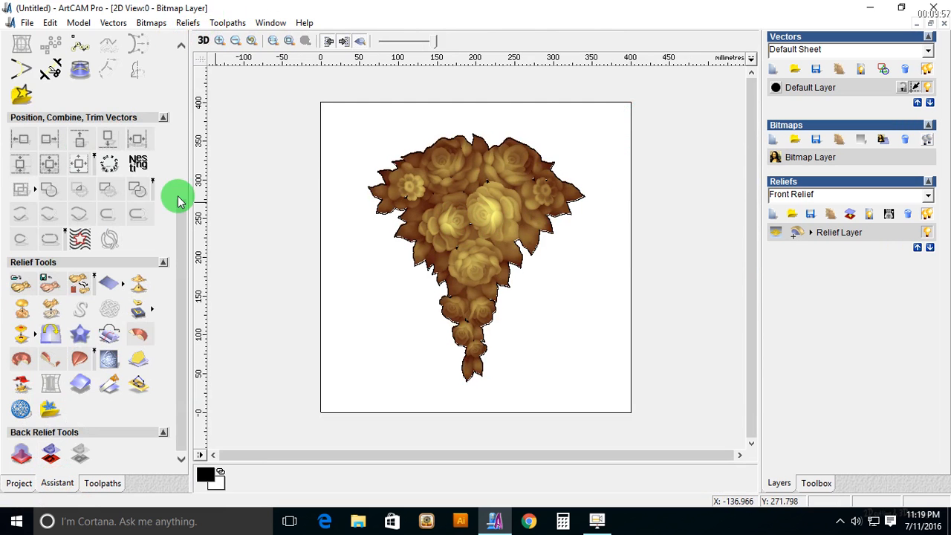
left_click_drag(181, 197, 176, 102)
left_click(109, 170)
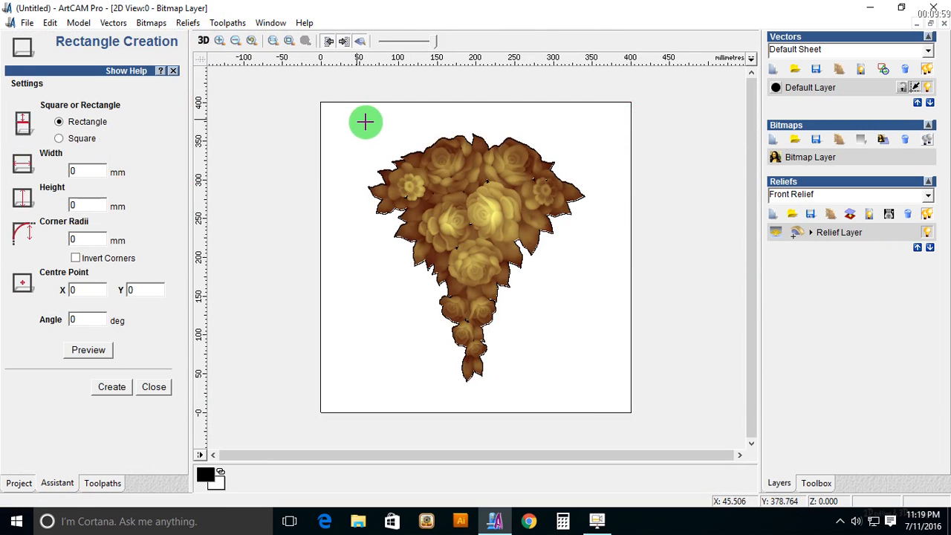
left_click_drag(353, 118, 603, 398)
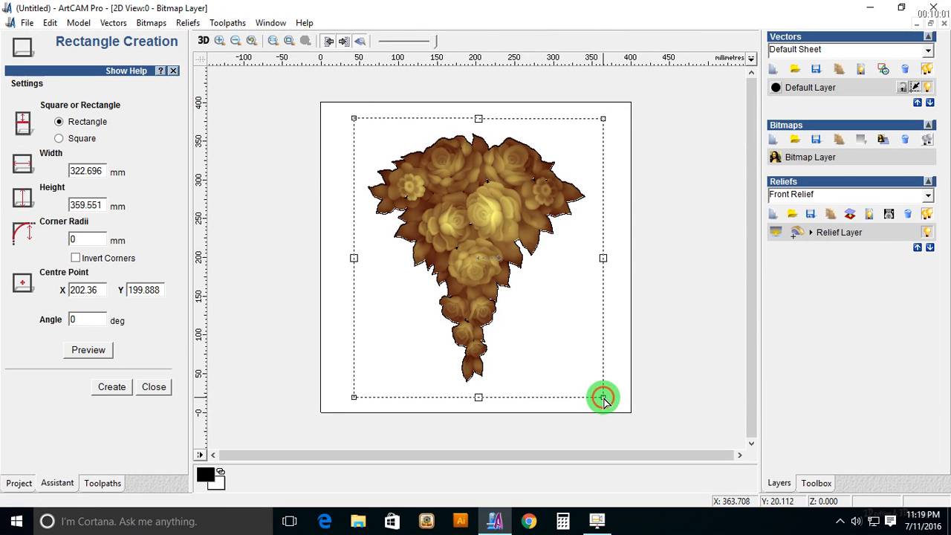
key("Return")
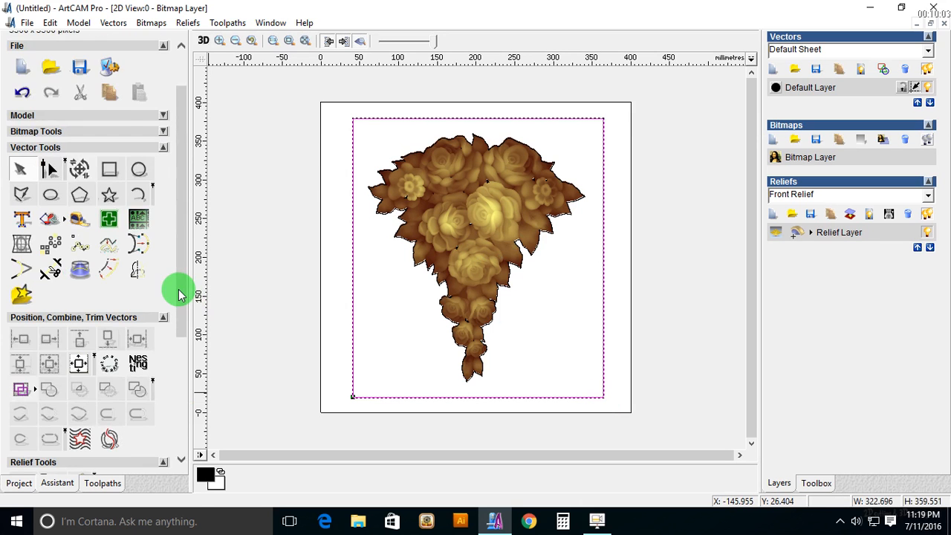
Check the pasted relief's height with Scale Relief Height, leaving it unscaled.
left_click_drag(181, 293, 192, 514)
left_click(50, 309)
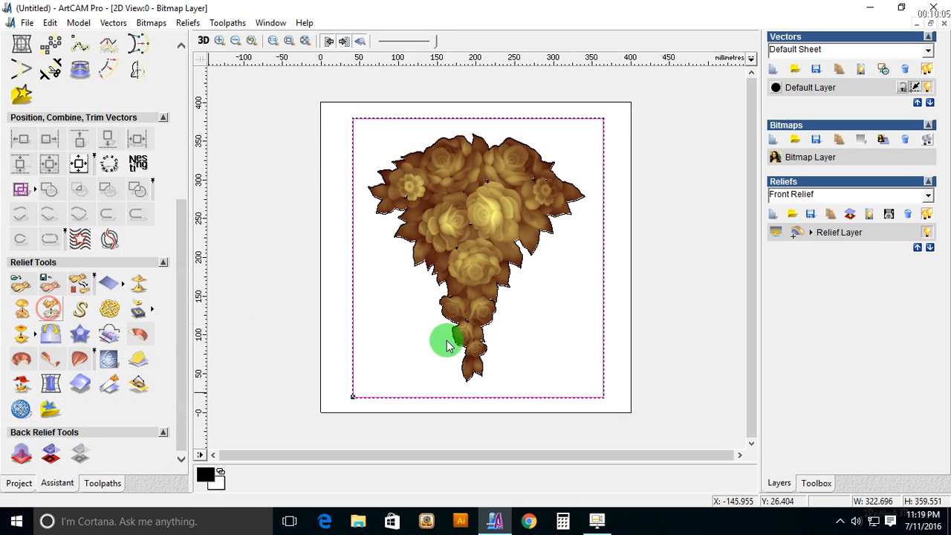
left_click(555, 355)
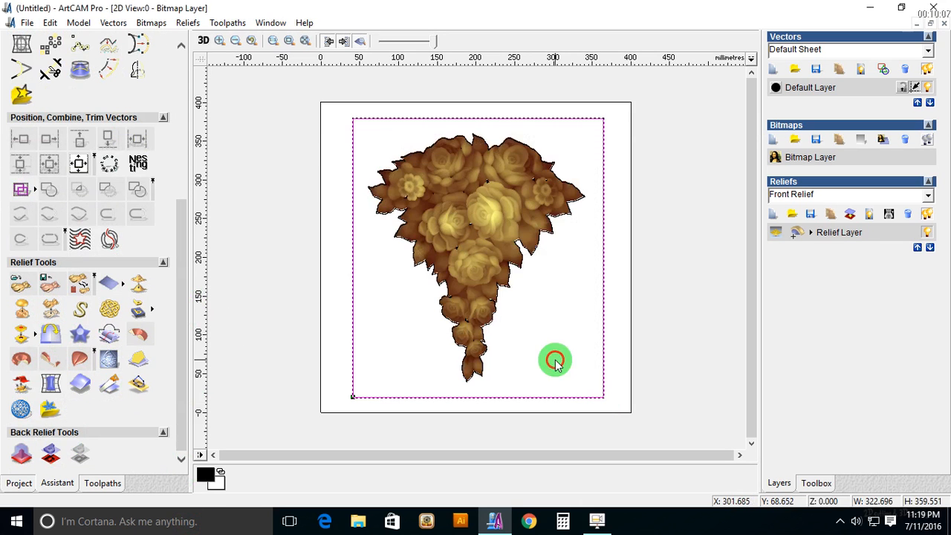
left_click(102, 483)
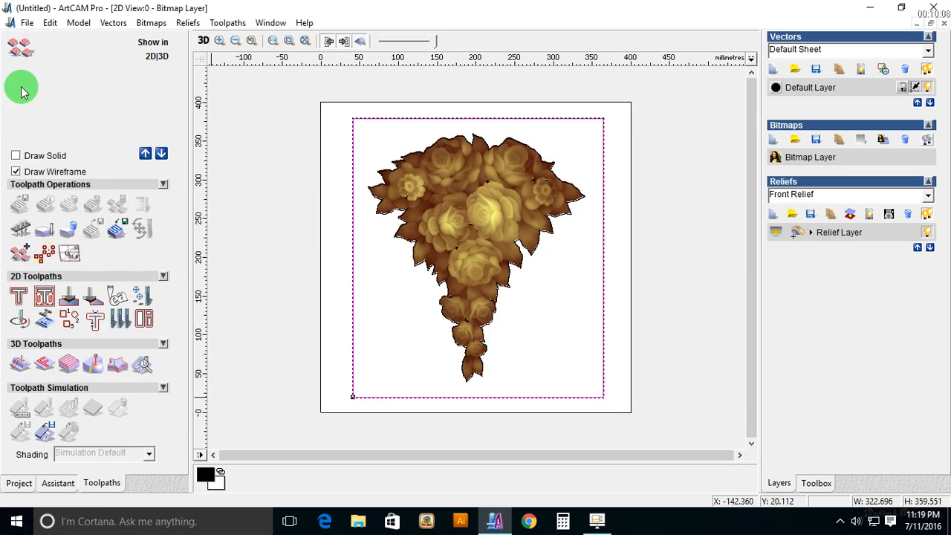
left_click(19, 297)
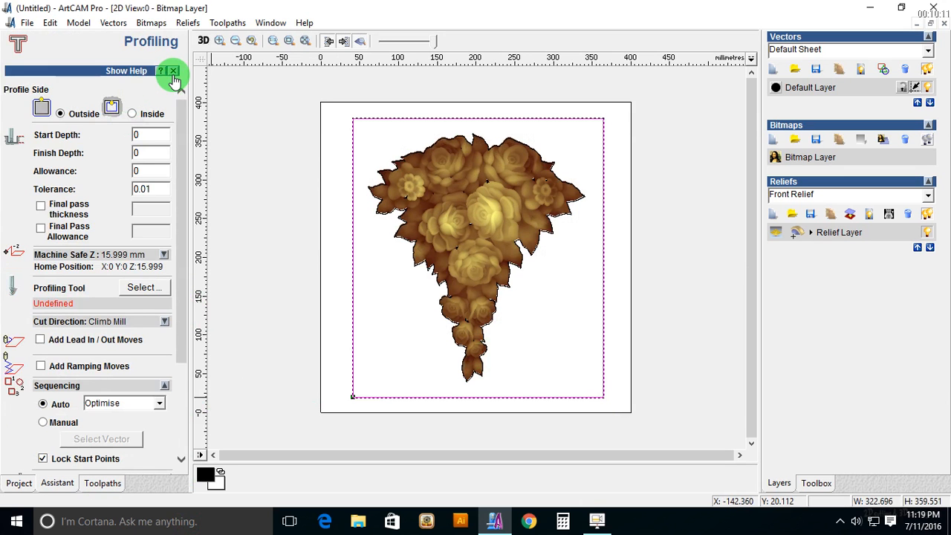
left_click(172, 77)
Start a Machine Relief toolpath for the area within the selected vector, using the Raster strategy.
left_click(20, 369)
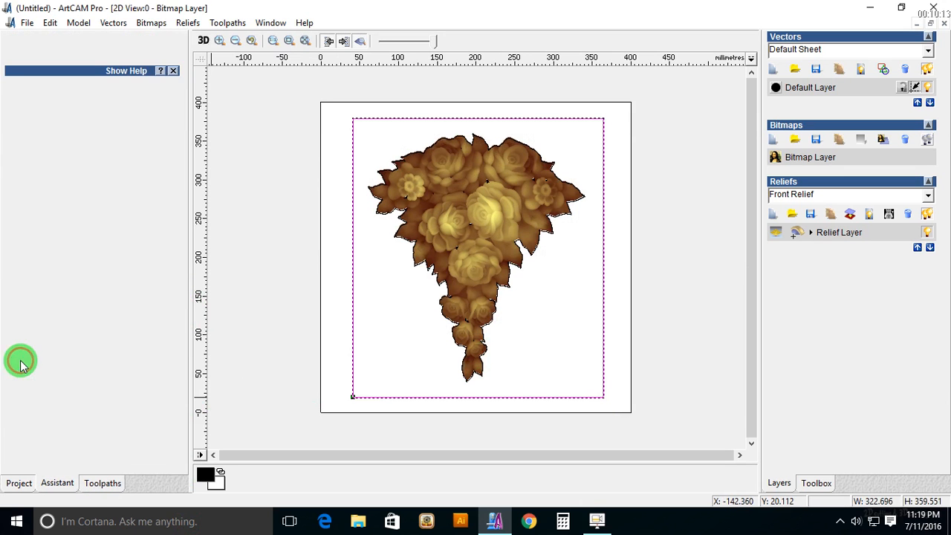
left_click(38, 122)
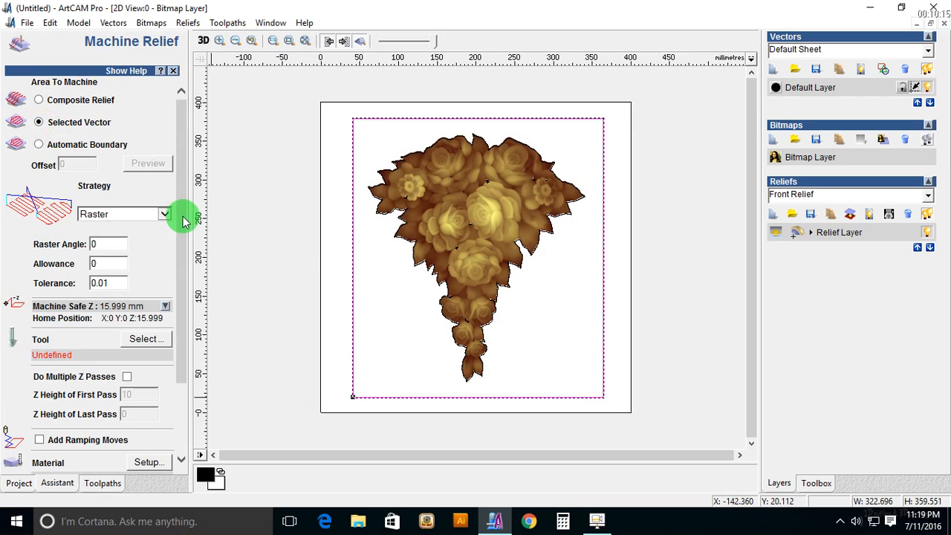
left_click_drag(183, 212, 184, 244)
left_click(164, 179)
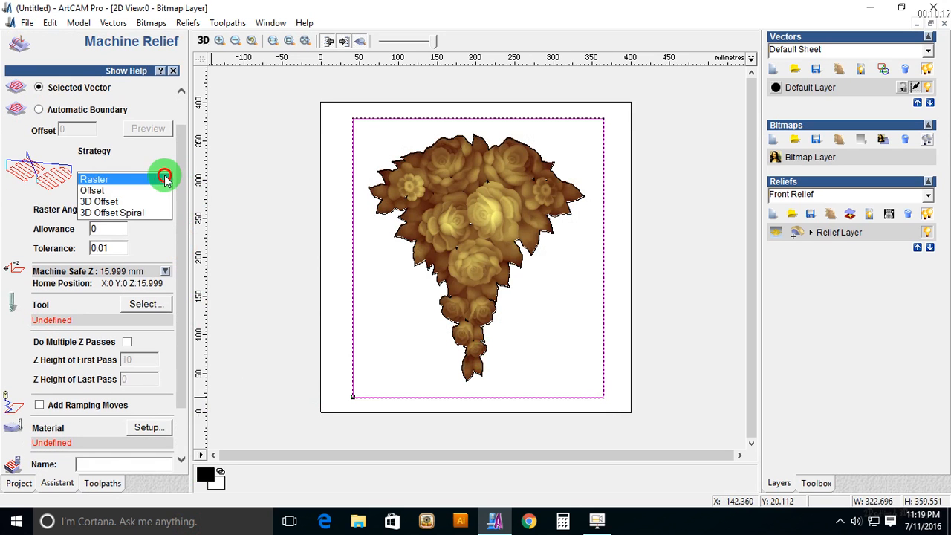
left_click(124, 183)
mouse_move(178, 274)
left_mouse_down()
mouse_move(176, 261)
mouse_move(176, 286)
mouse_move(176, 244)
mouse_move(185, 258)
left_mouse_up()
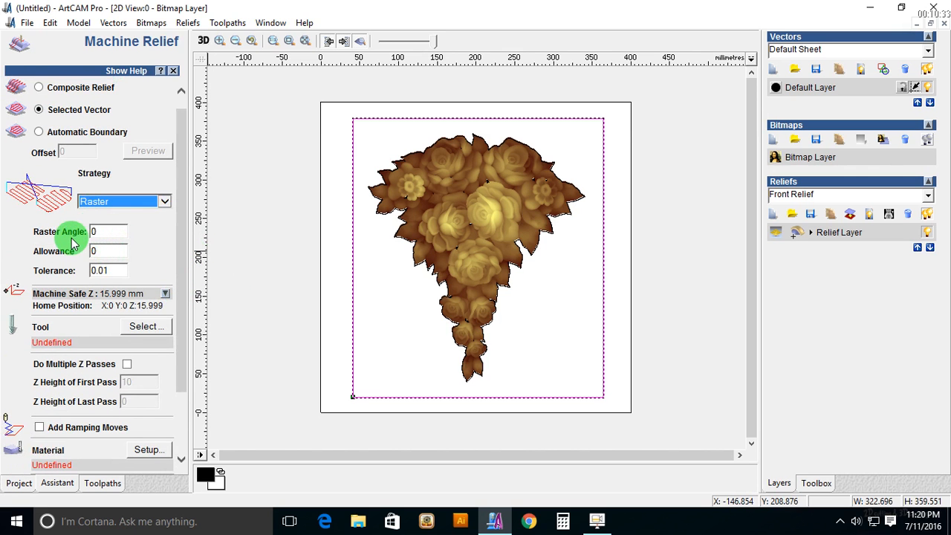
left_click(99, 231)
left_click_drag(104, 232, 65, 233)
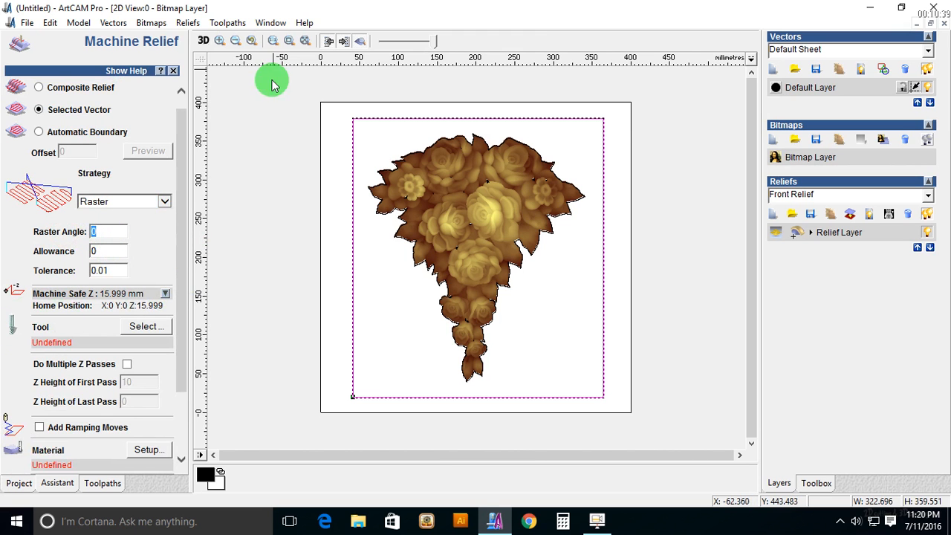
left_click(202, 40)
left_click_drag(374, 217, 518, 279)
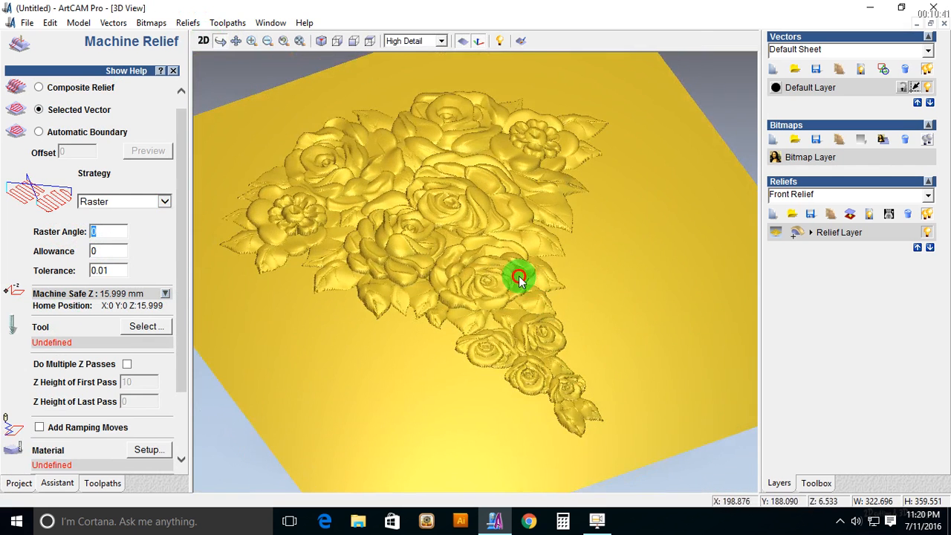
Edit the 6 mm ball nose tool in the tool database, renaming it Ball Nose 5 mm with a 5.0 mm diameter.
left_click(168, 332)
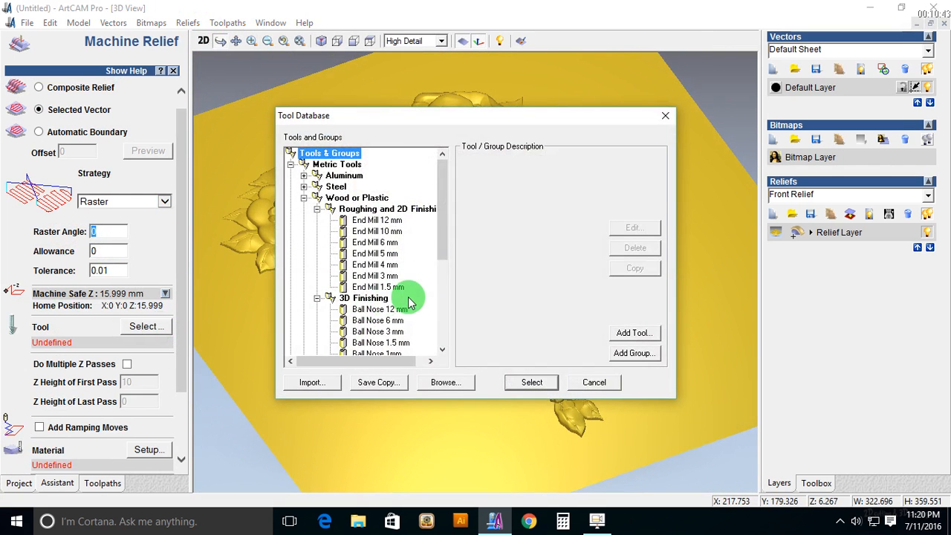
left_click_drag(441, 242, 445, 326)
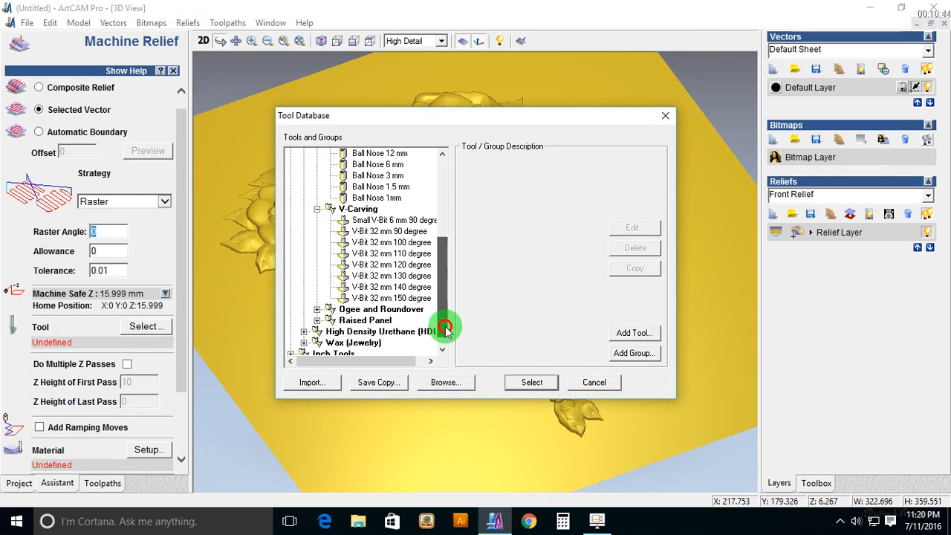
left_click(387, 164)
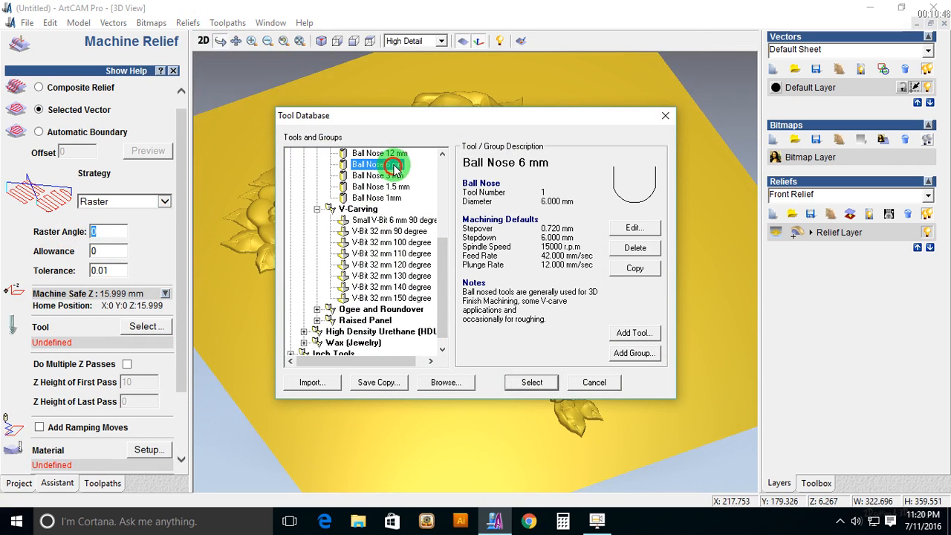
left_click(637, 230)
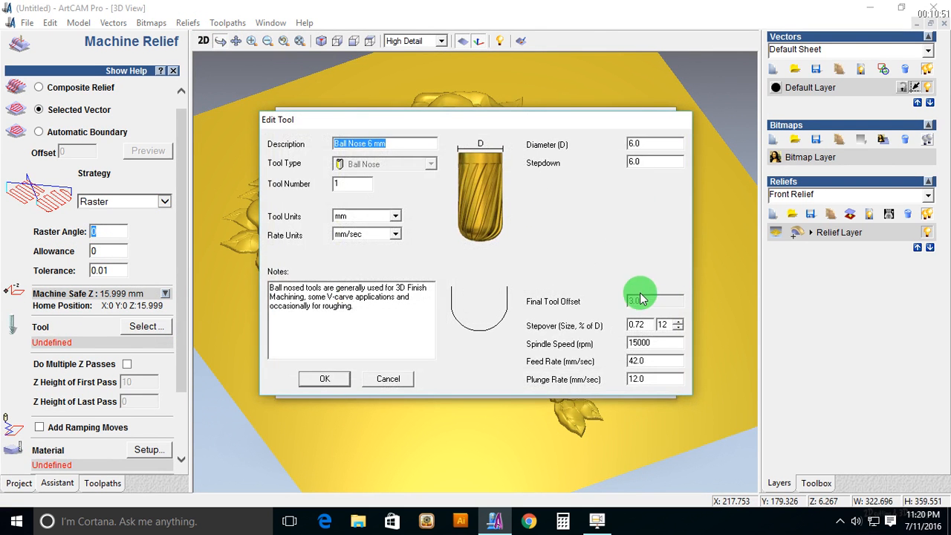
left_click(365, 146)
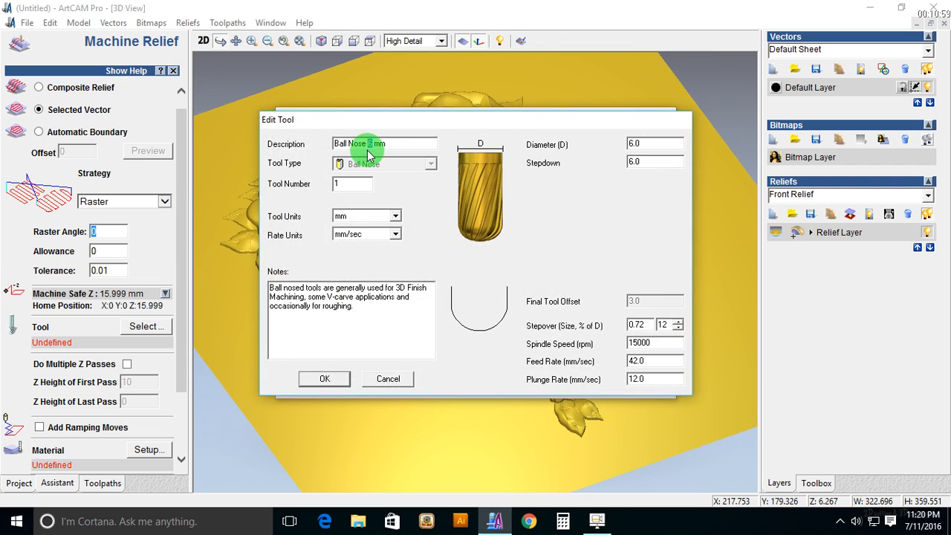
type("5")
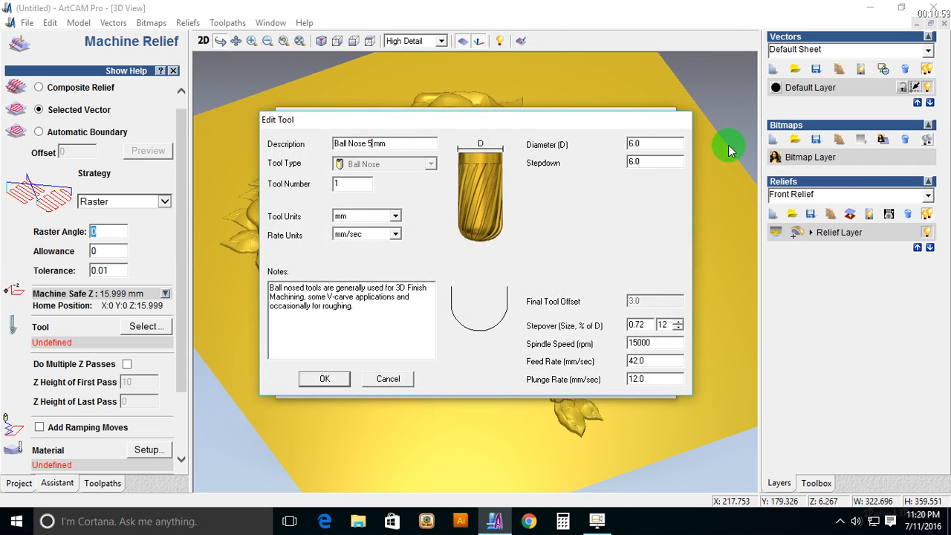
double_click(631, 143)
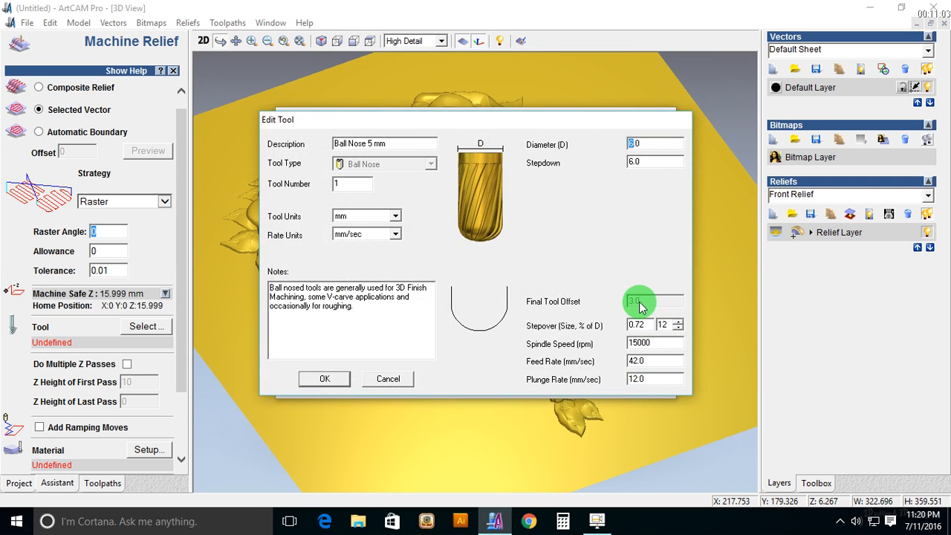
type("5")
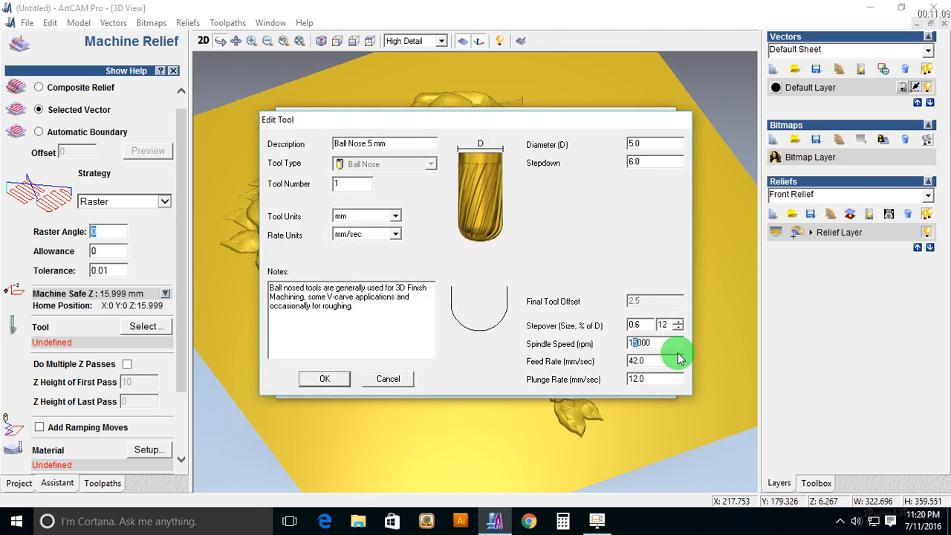
Set the tool's spindle speed to 13000 rpm and both its feed rate and plunge rate to 100 mm/sec.
type("3")
left_click_drag(652, 363, 609, 369)
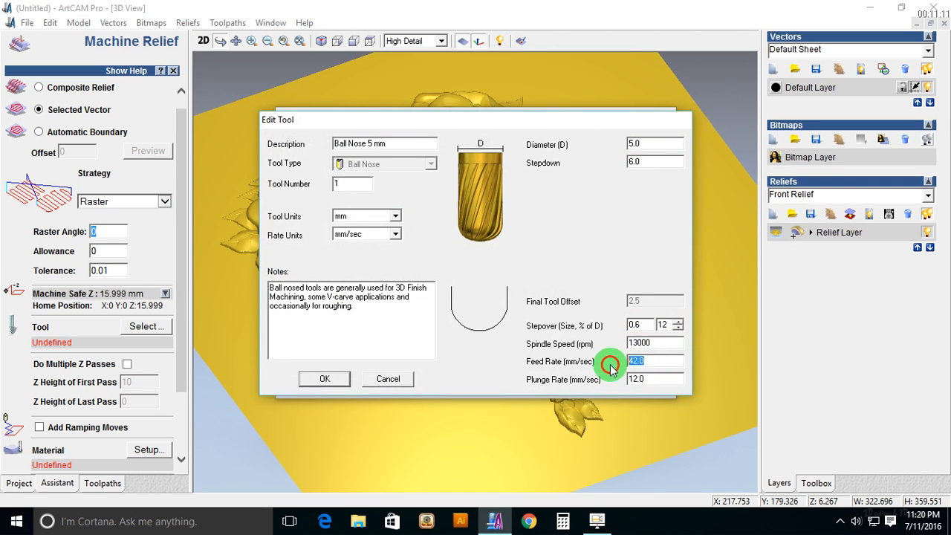
type("100.0")
left_click_drag(664, 379, 527, 380)
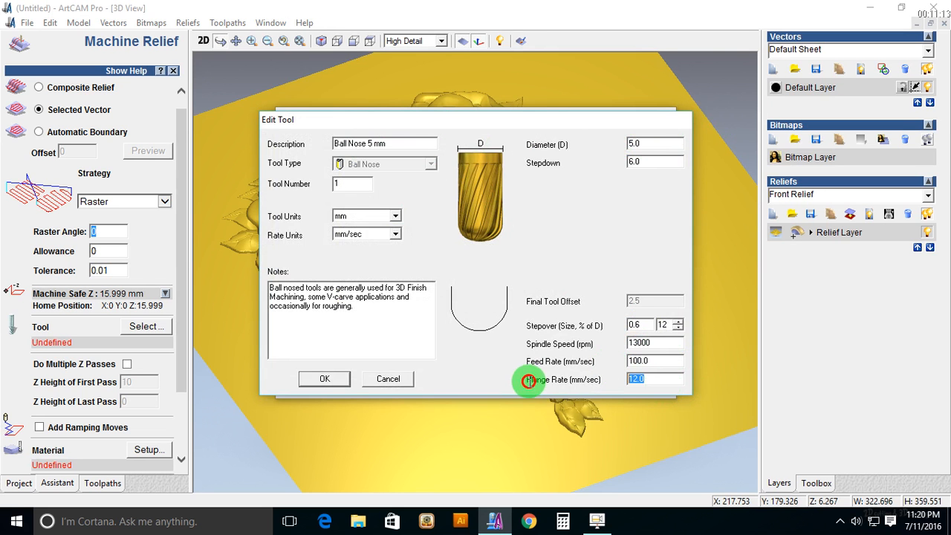
type("100.0")
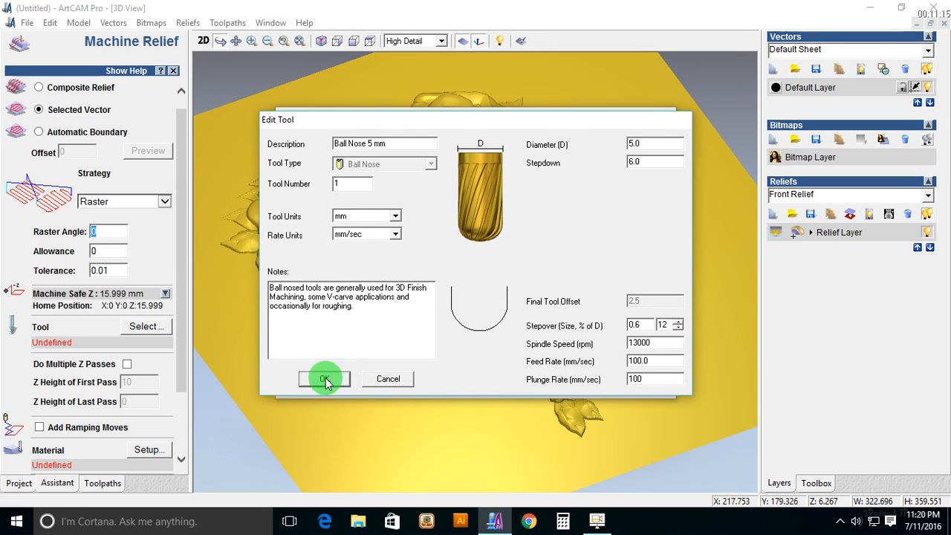
left_click(321, 380)
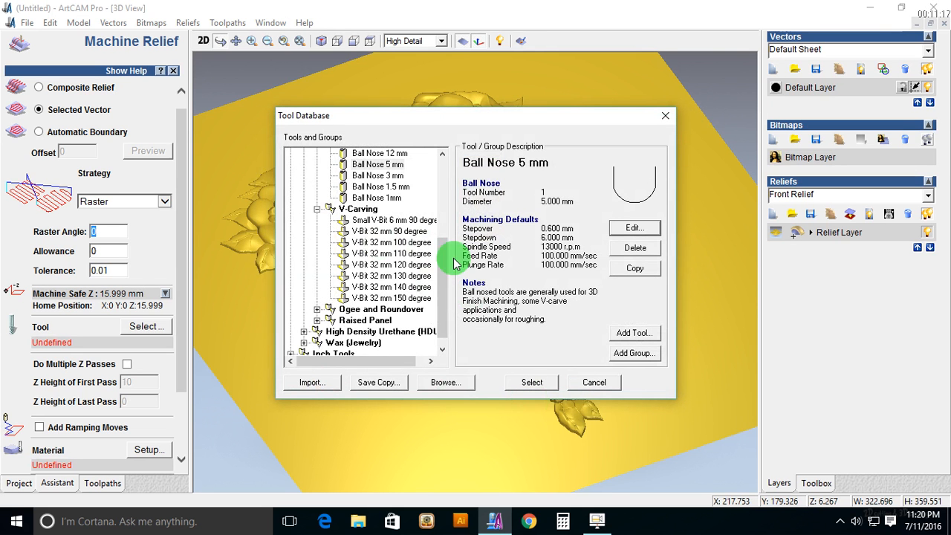
Assign the Ball Nose 5 mm tool to the relief toolpath and expand its cutting parameters.
left_click_drag(442, 273, 431, 230)
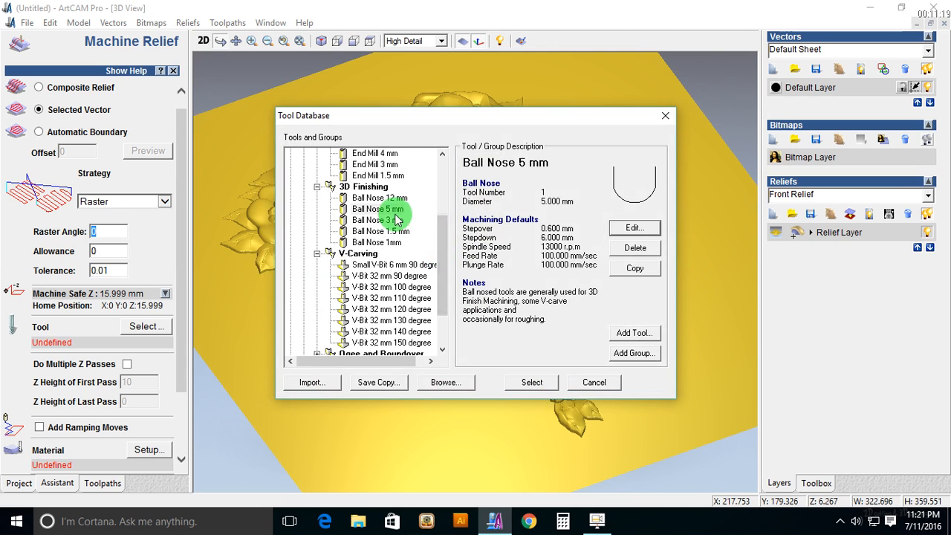
left_click(539, 387)
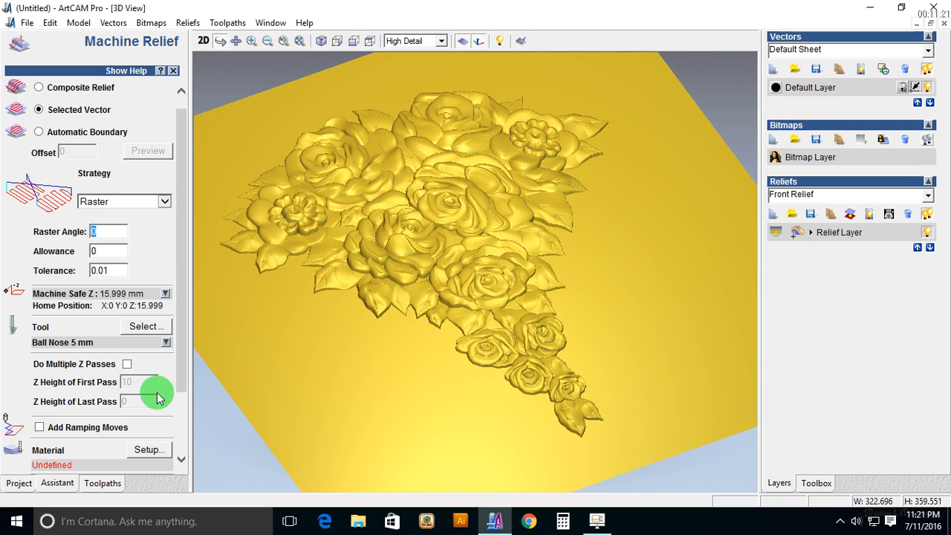
left_click_drag(186, 322, 186, 410)
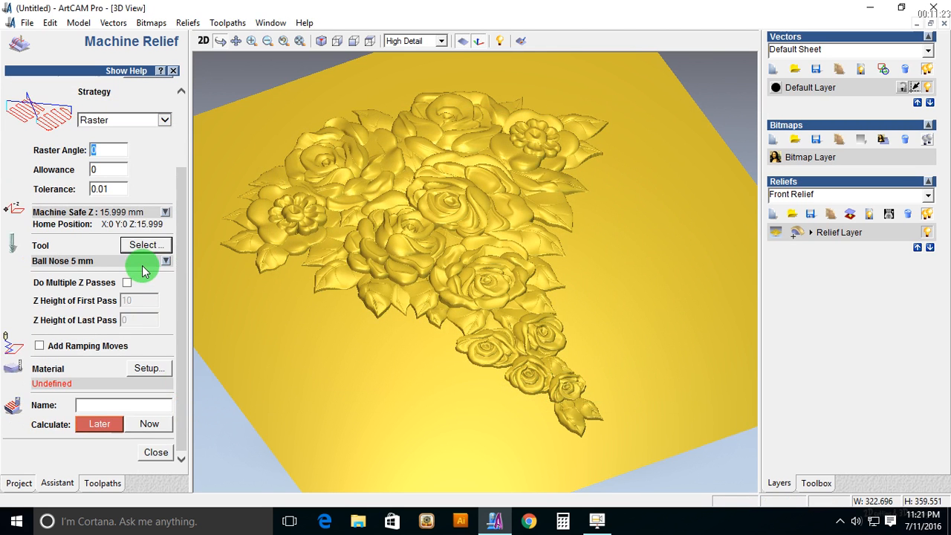
left_click(140, 260)
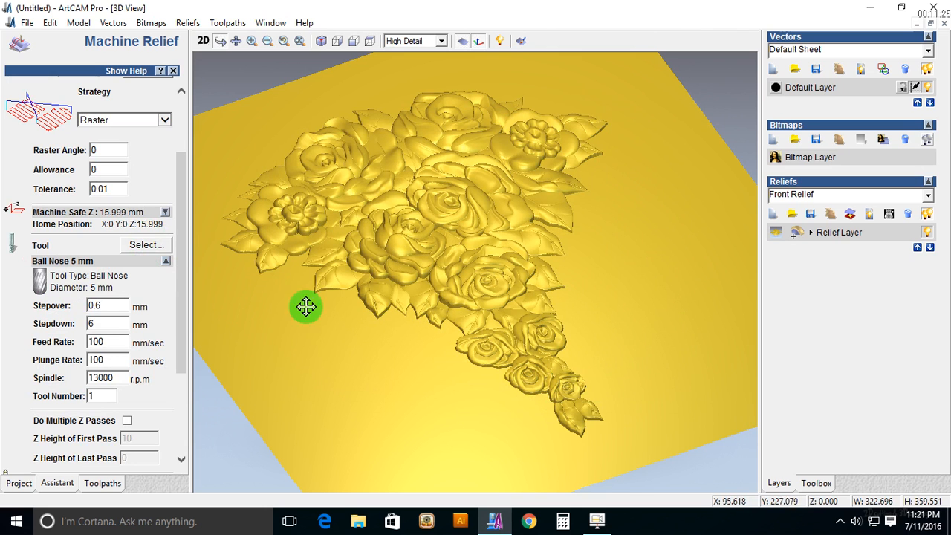
double_click(98, 305)
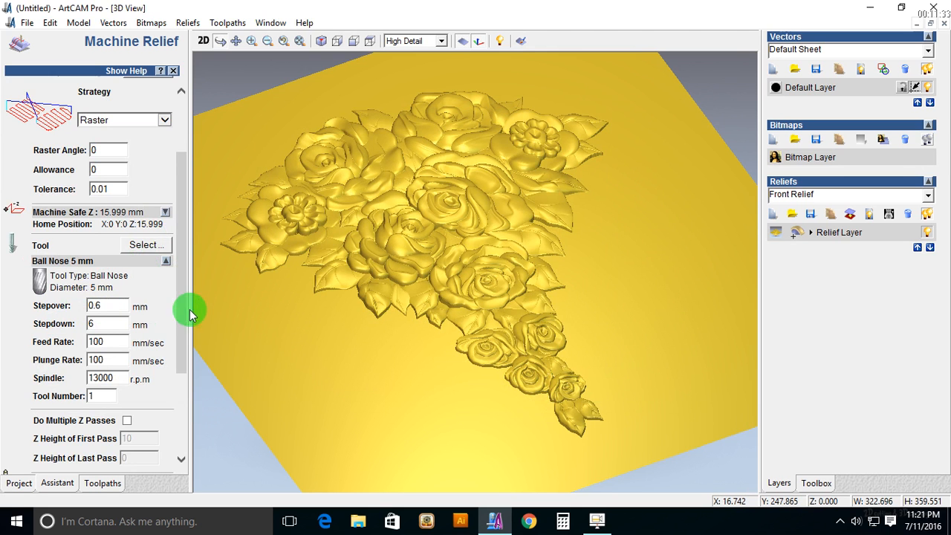
Define the 16 mm thick material with the model positioned by a top offset of 0.0.
left_click(185, 354)
left_click_drag(186, 353, 185, 426)
left_click(148, 367)
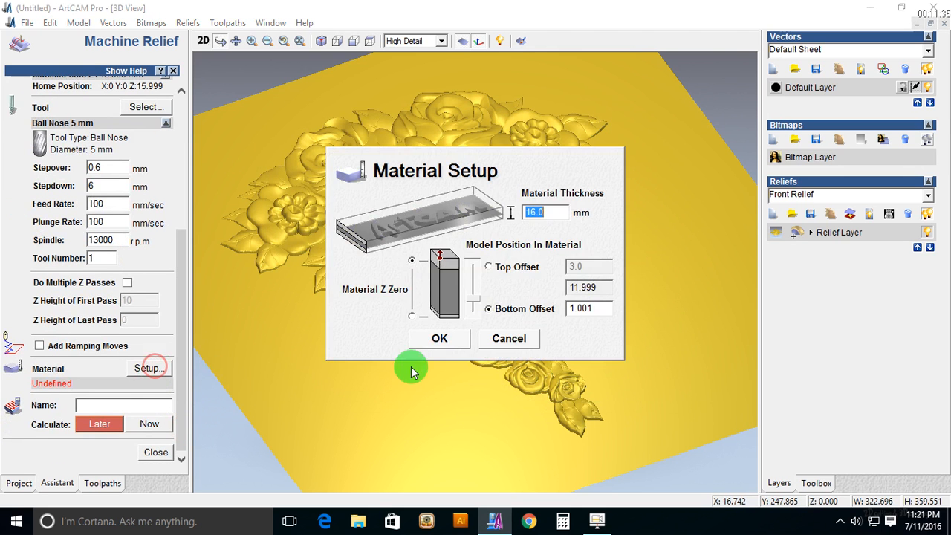
left_click_drag(473, 301, 469, 245)
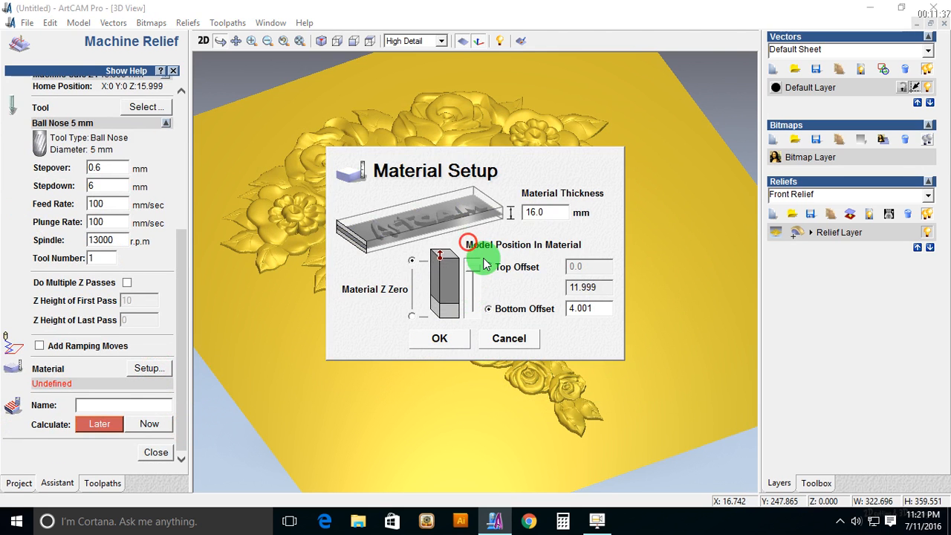
left_click(485, 268)
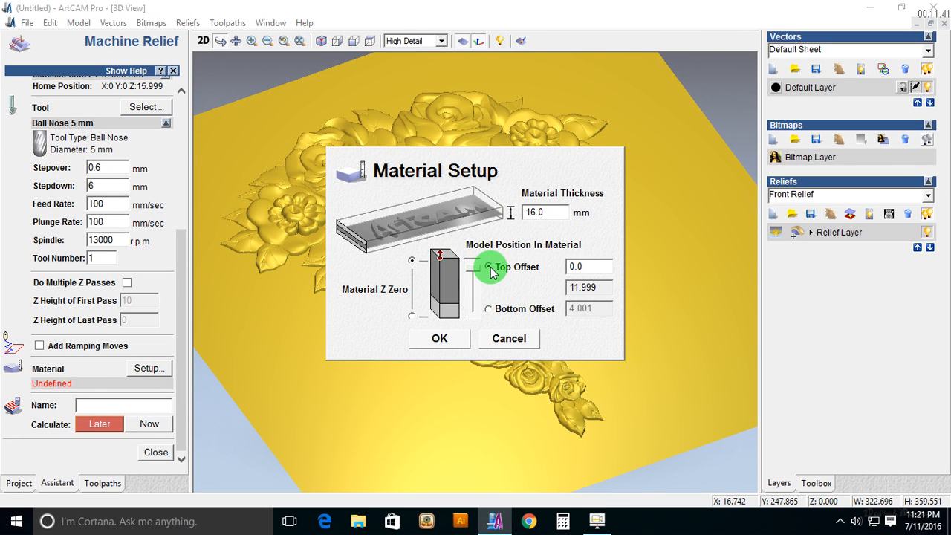
left_click(440, 336)
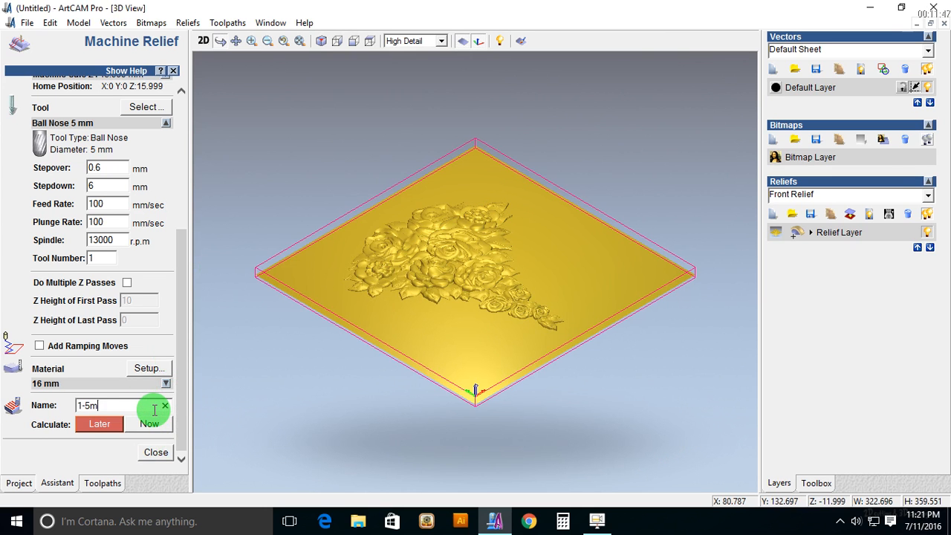
Name the toolpath 1-5mm-ball, calculate it immediately, and close the Machine Relief settings.
left_click(154, 409)
type("1-5mm-ball")
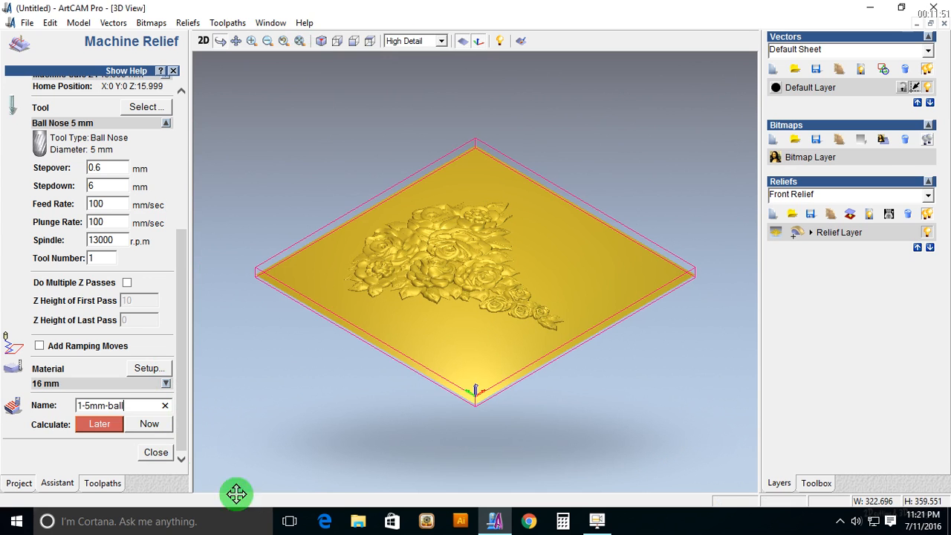
left_click(150, 424)
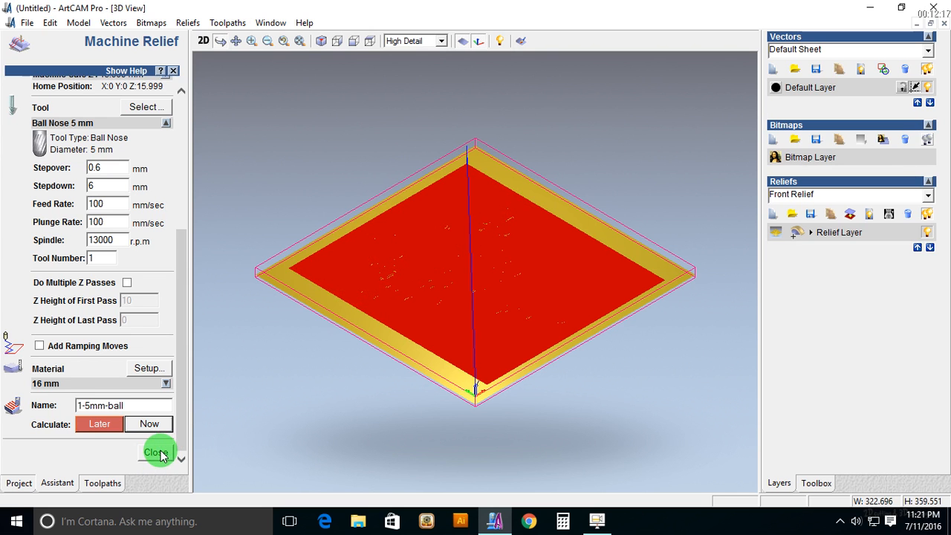
left_click(156, 452)
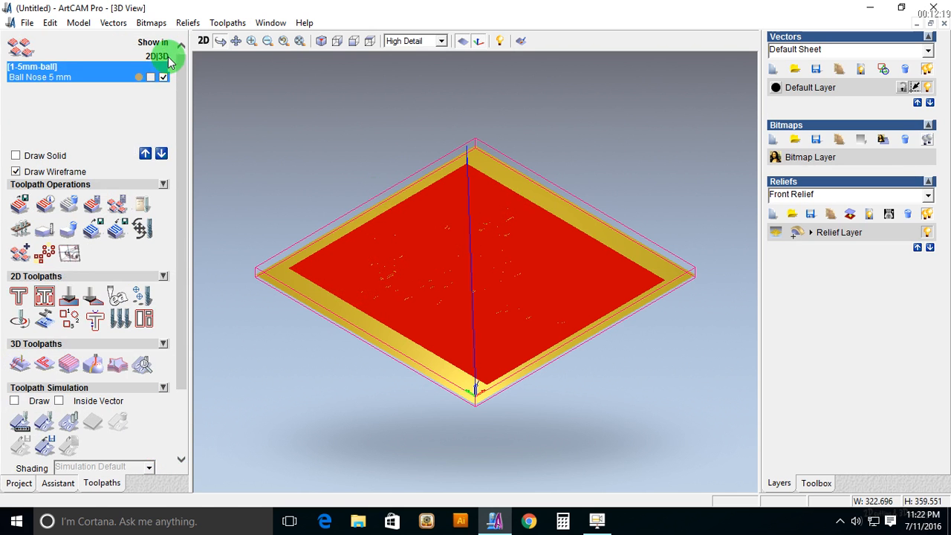
Simulate the 1-5mm-ball toolpath in the 3D view at Fast relief resolution.
left_click(205, 42)
scroll(492, 339, "up", 3)
scroll(465, 252, "down", 3)
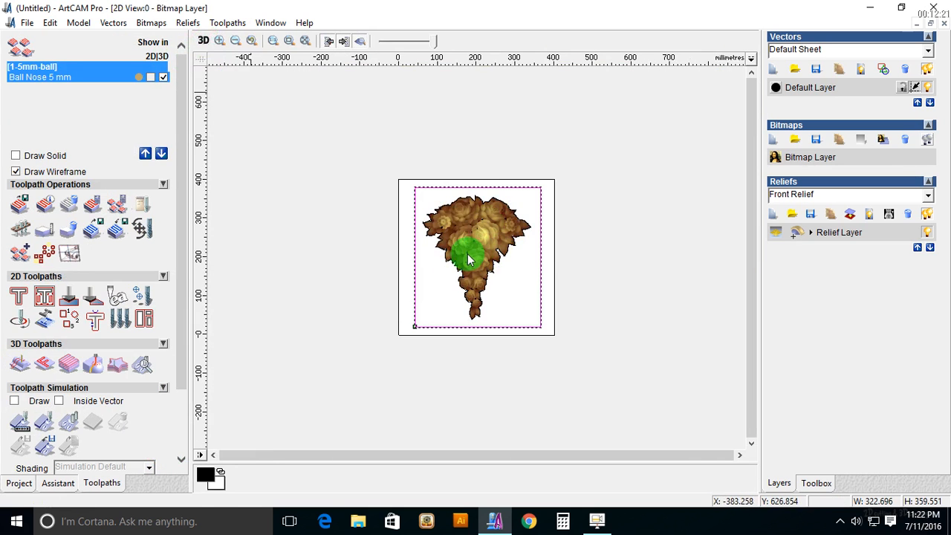
left_click(204, 41)
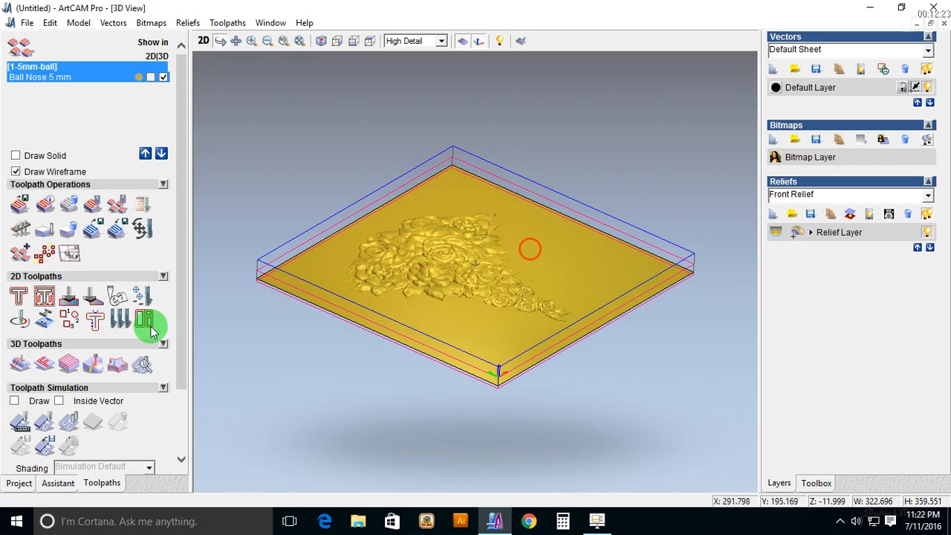
left_click(45, 422)
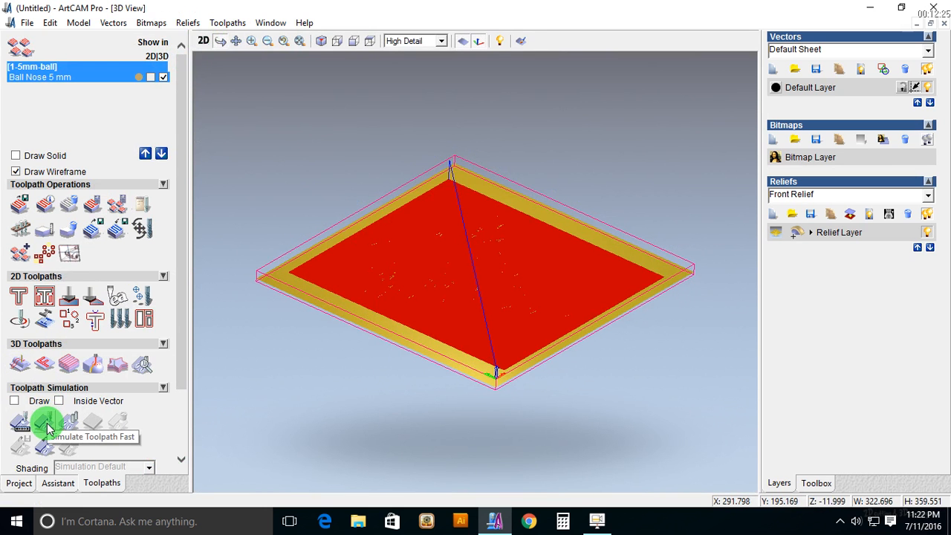
left_click(46, 427)
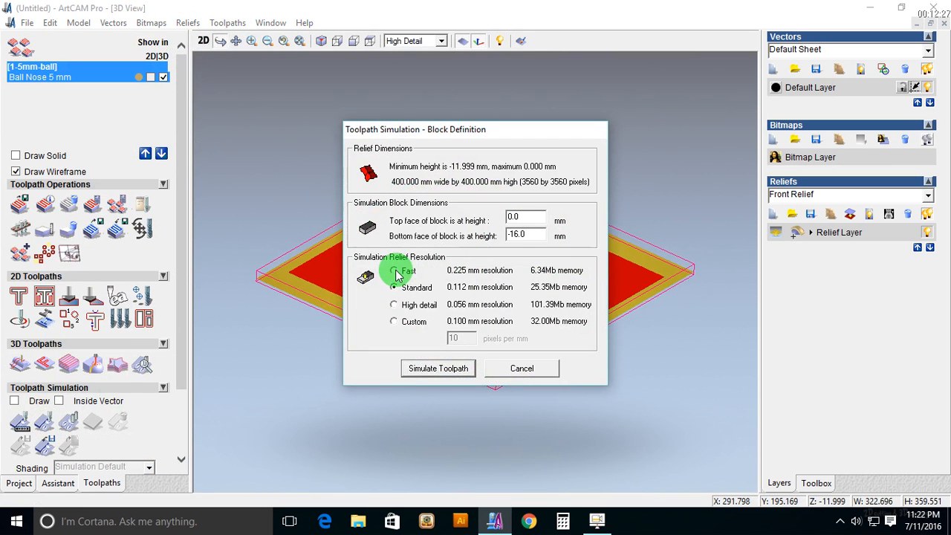
left_click(395, 271)
left_click(437, 368)
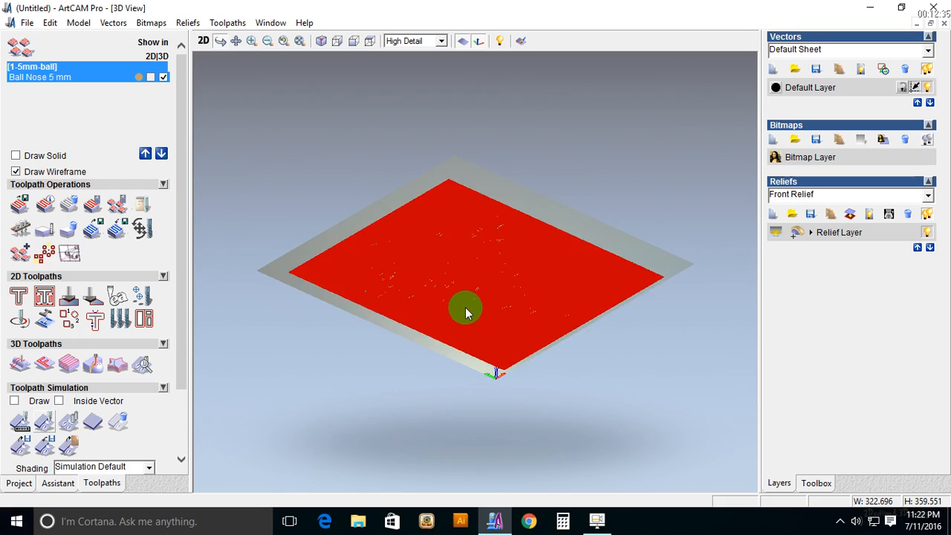
Hide the toolpath lines in 3D and inspect the simulated flower carving from several angles.
scroll(465, 309, "up", 6)
left_click_drag(465, 310, 332, 441)
scroll(401, 252, "down", 3)
left_click_drag(473, 228, 612, 276)
scroll(460, 297, "down", 3)
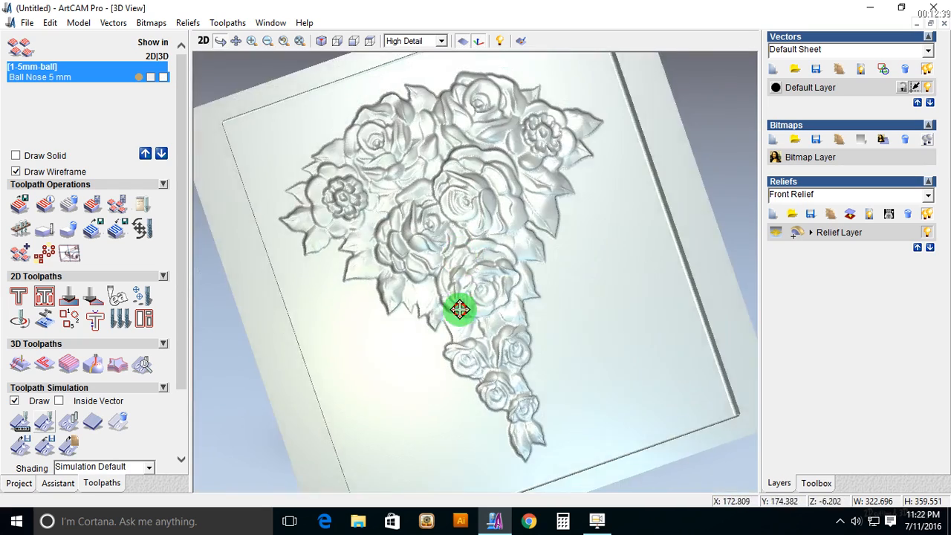
left_click_drag(459, 308, 501, 330)
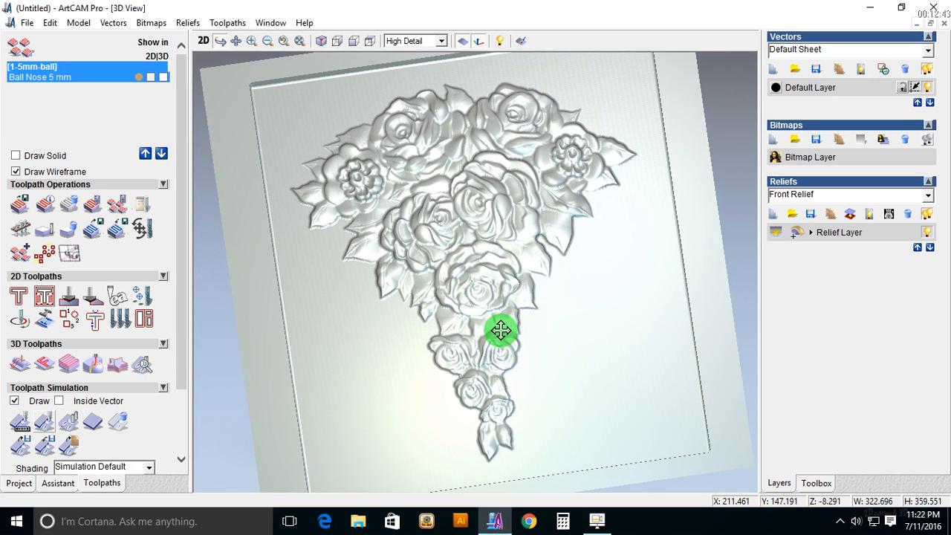